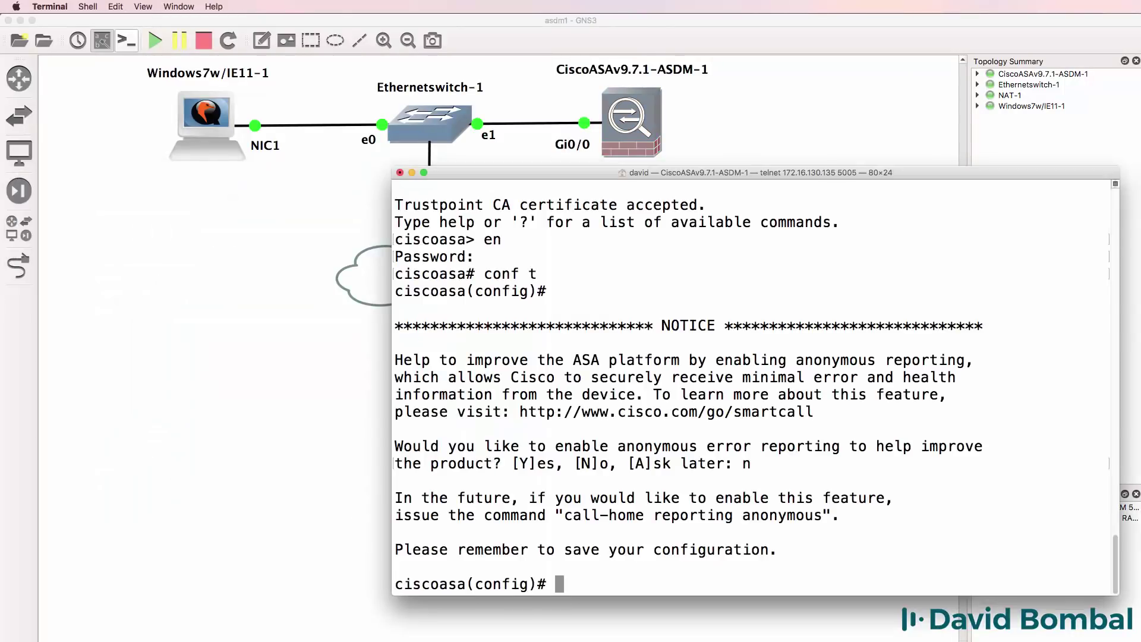
- On the ASA console, enter configuration mode for interface g0/1 and begin the 'name' command
text(int g0/1)
key(Return)
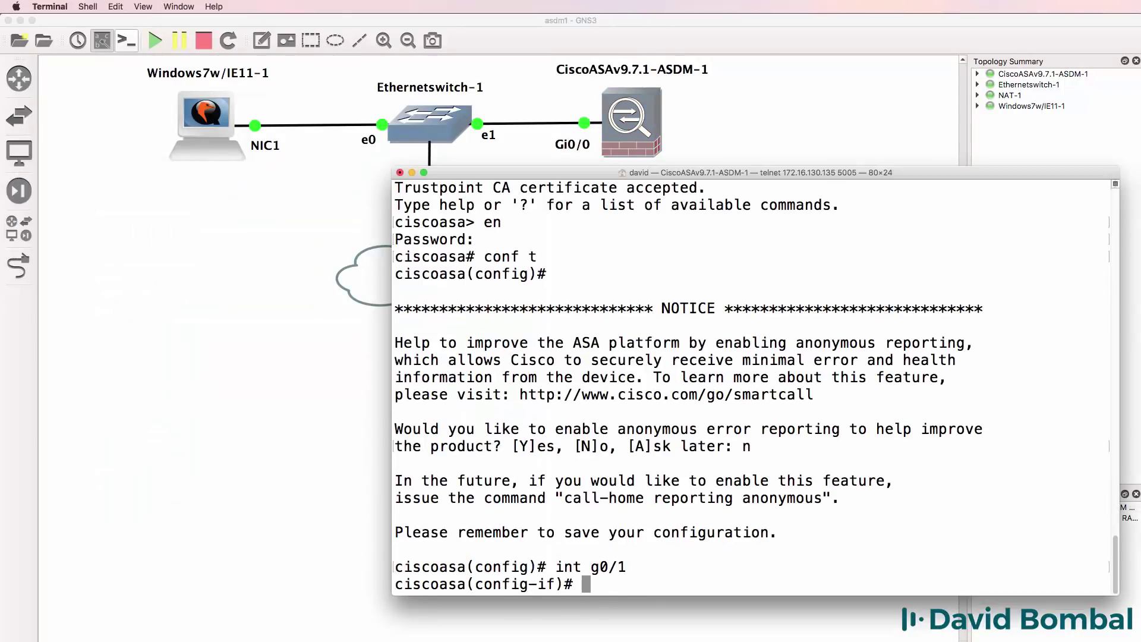
text(name)
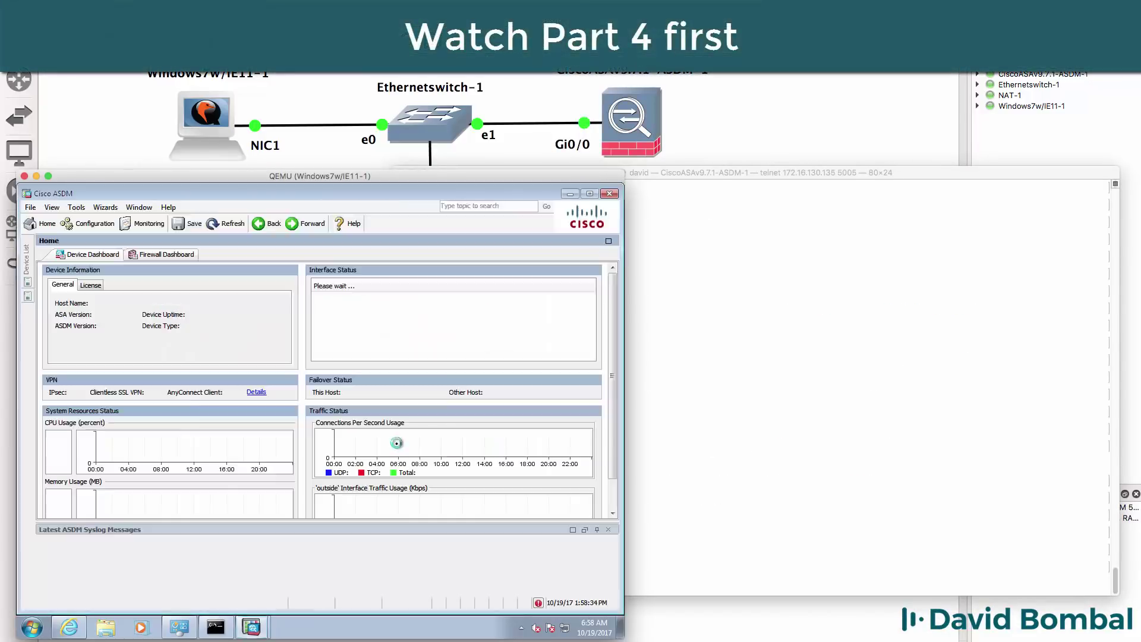
- Launch the ASDM session and start the Startup Wizard, keeping the existing configuration
click(323, 446)
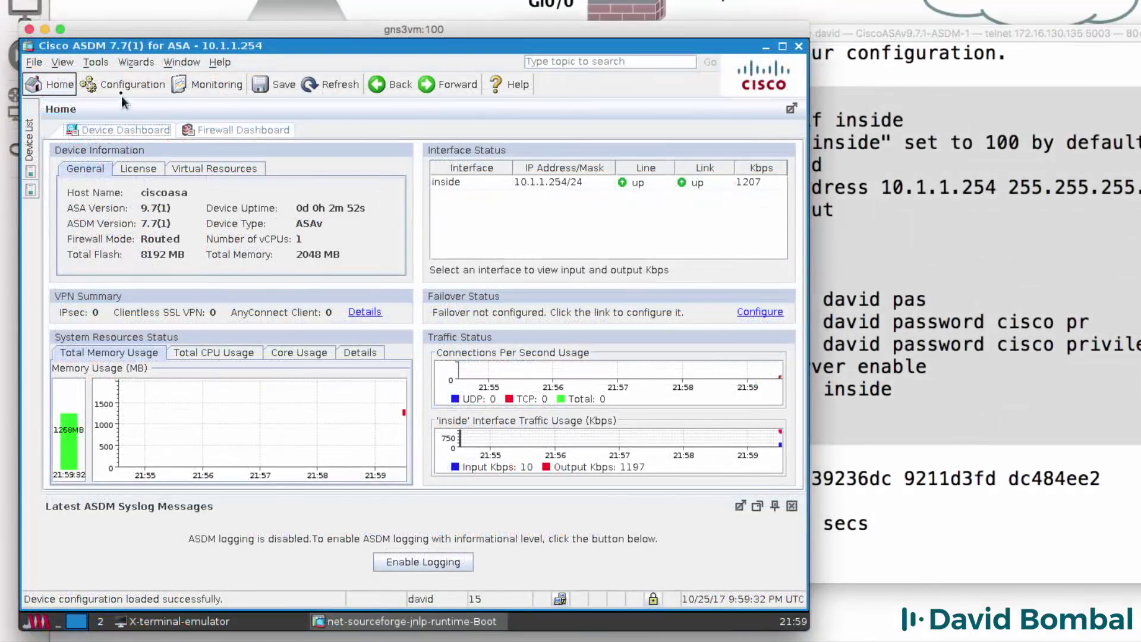
click(123, 84)
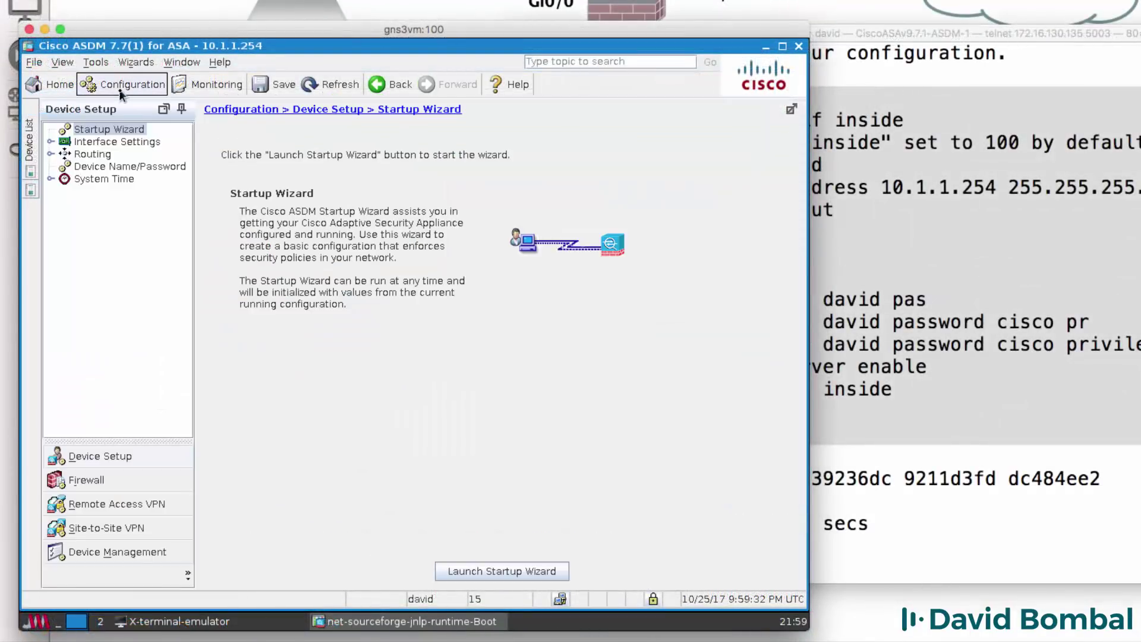
click(498, 571)
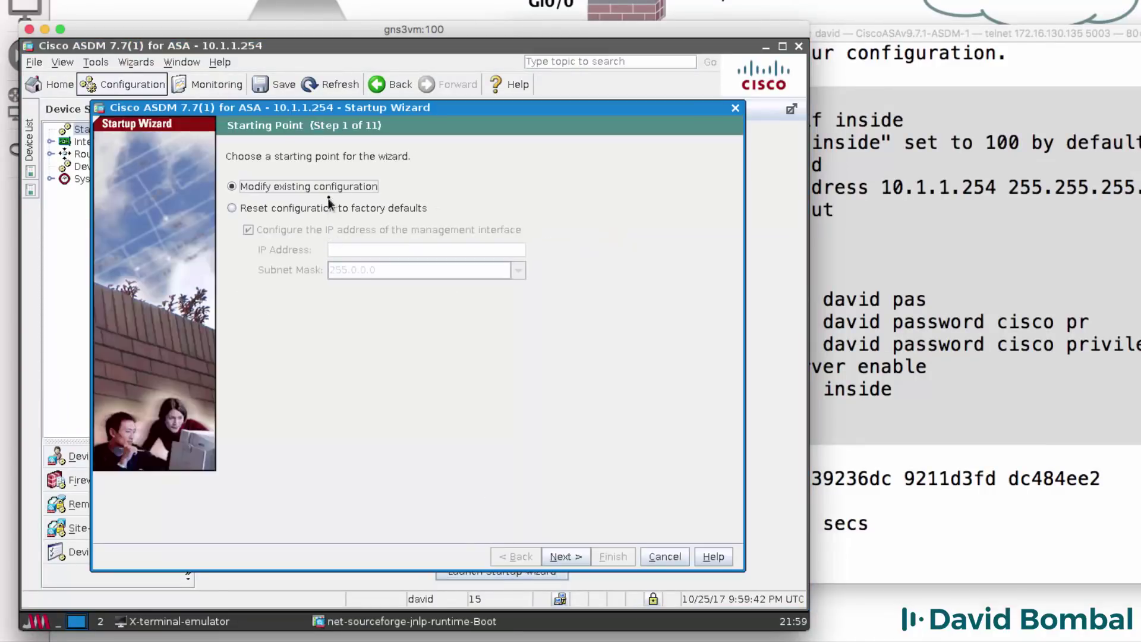
click(564, 557)
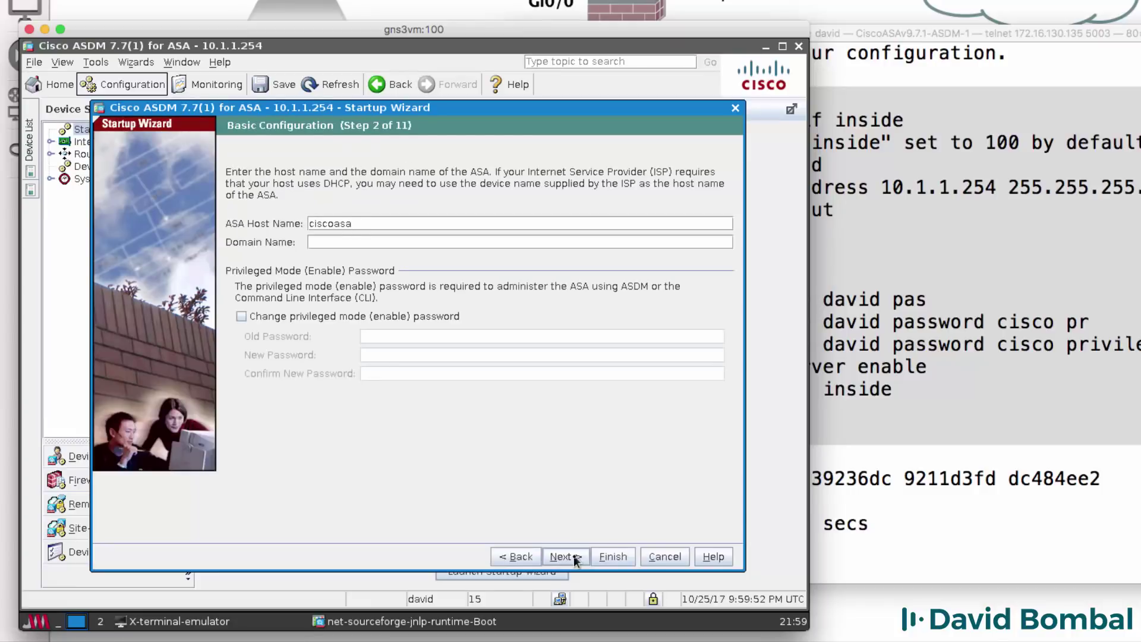
- Keep host name ciscoasa, then enable GigabitEthernet0/1 named 'outside', addressed via DHCP
click(574, 557)
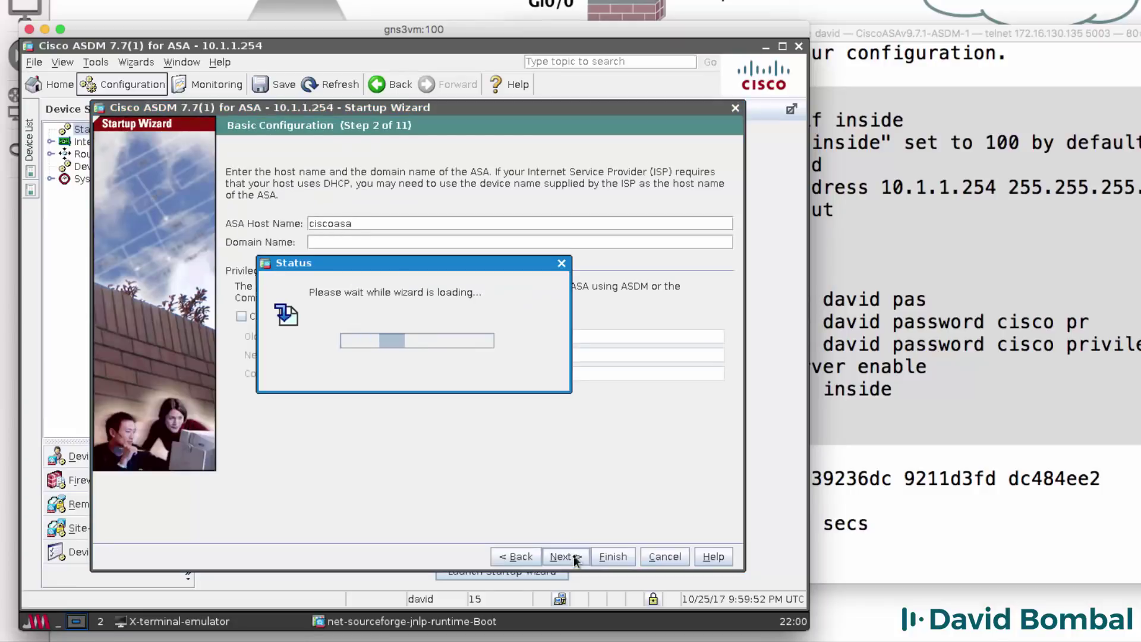
click(449, 202)
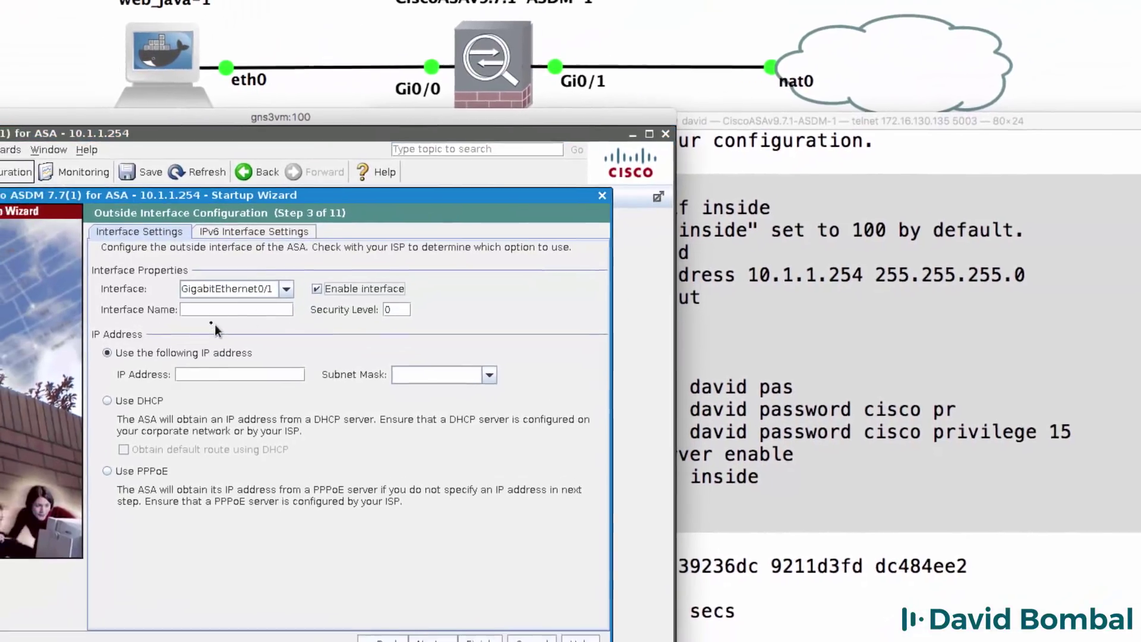
click(208, 331)
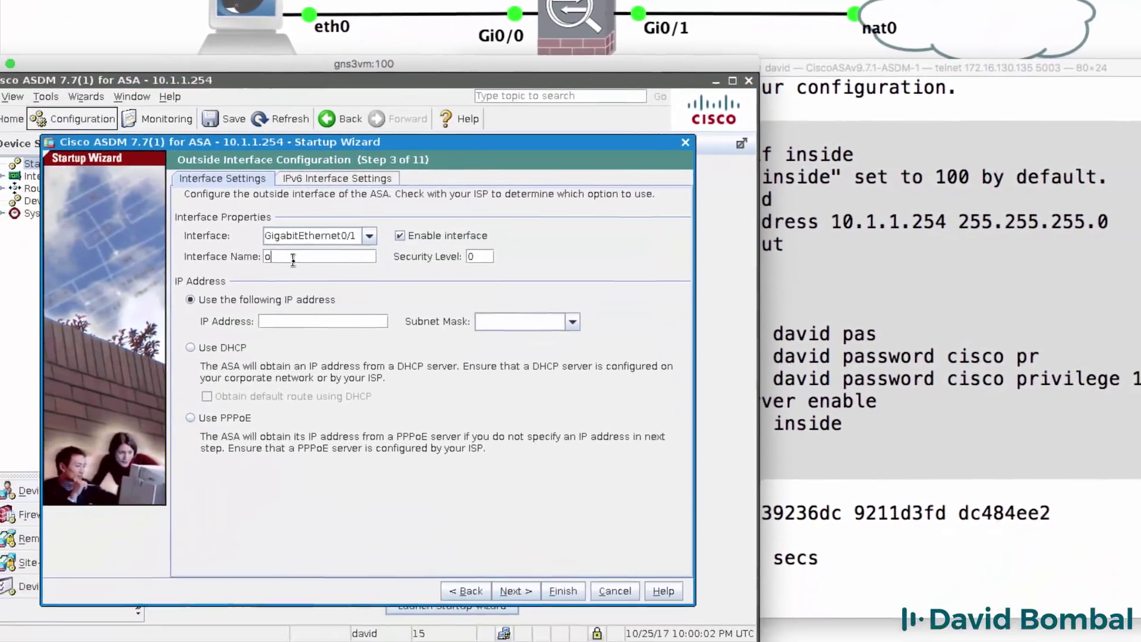
text(outside)
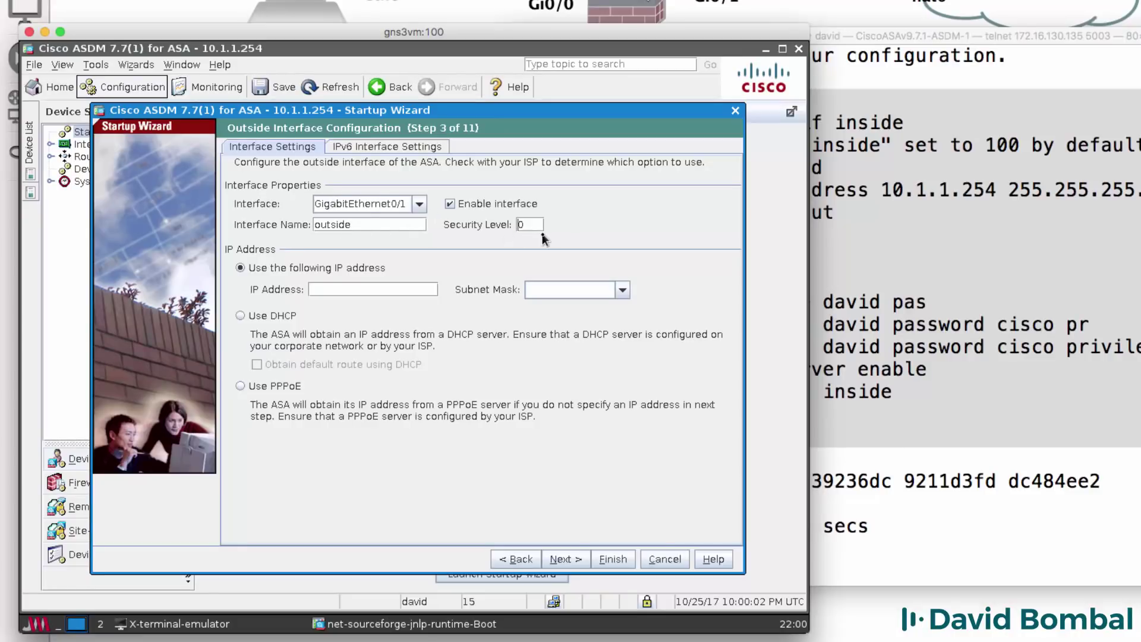
click(251, 318)
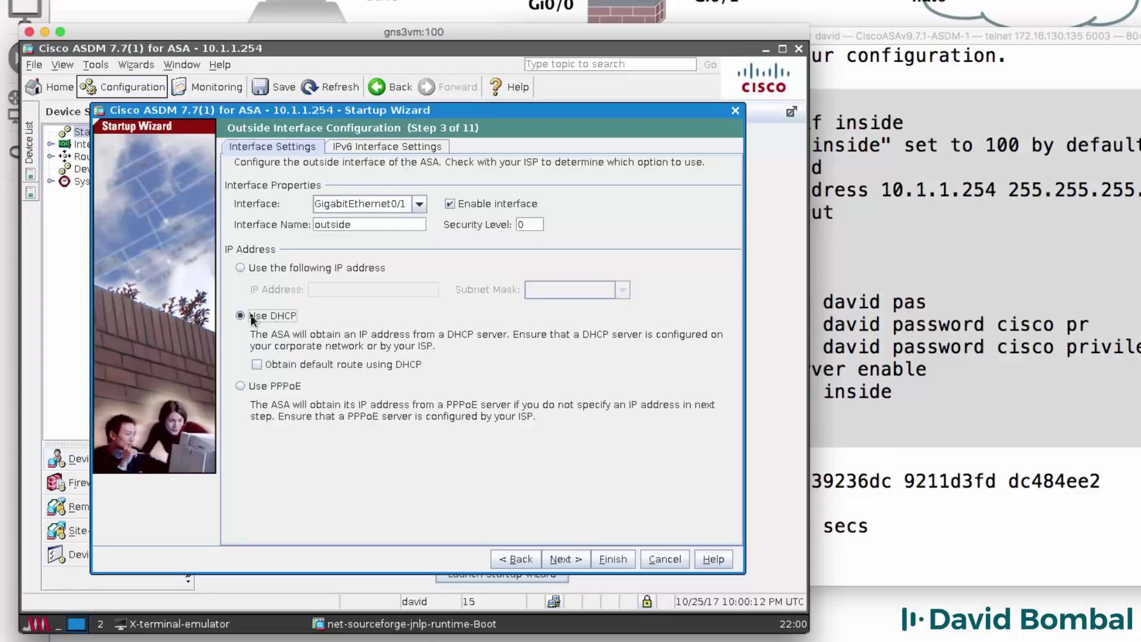
- Pass the Other Interfaces step with the GigabitEthernet0/1 outside entry selected
click(560, 559)
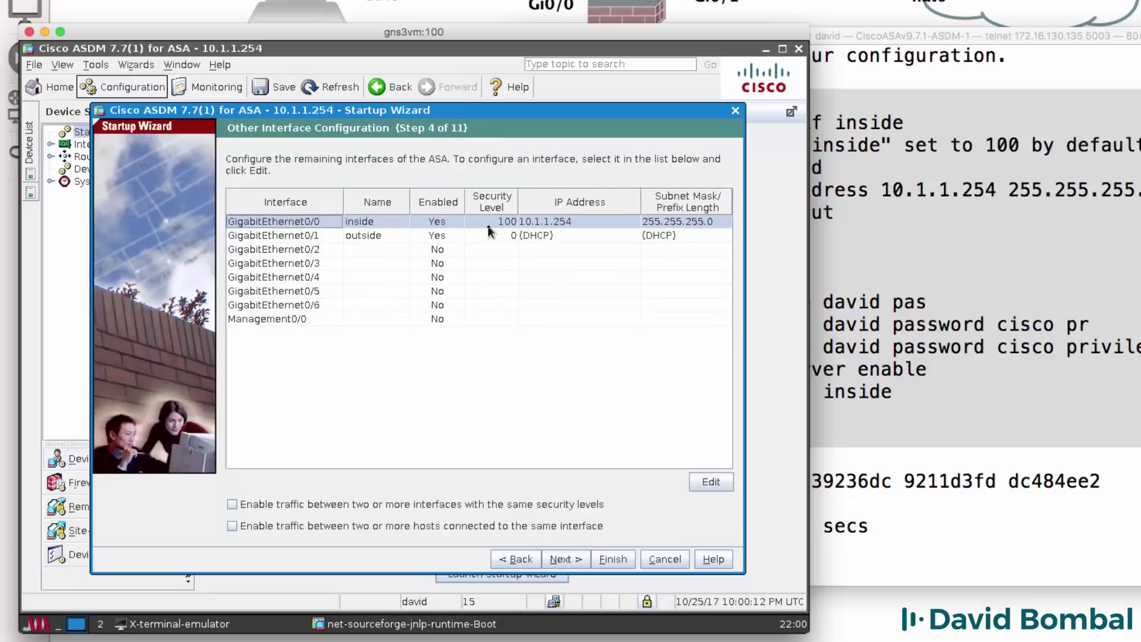
click(493, 236)
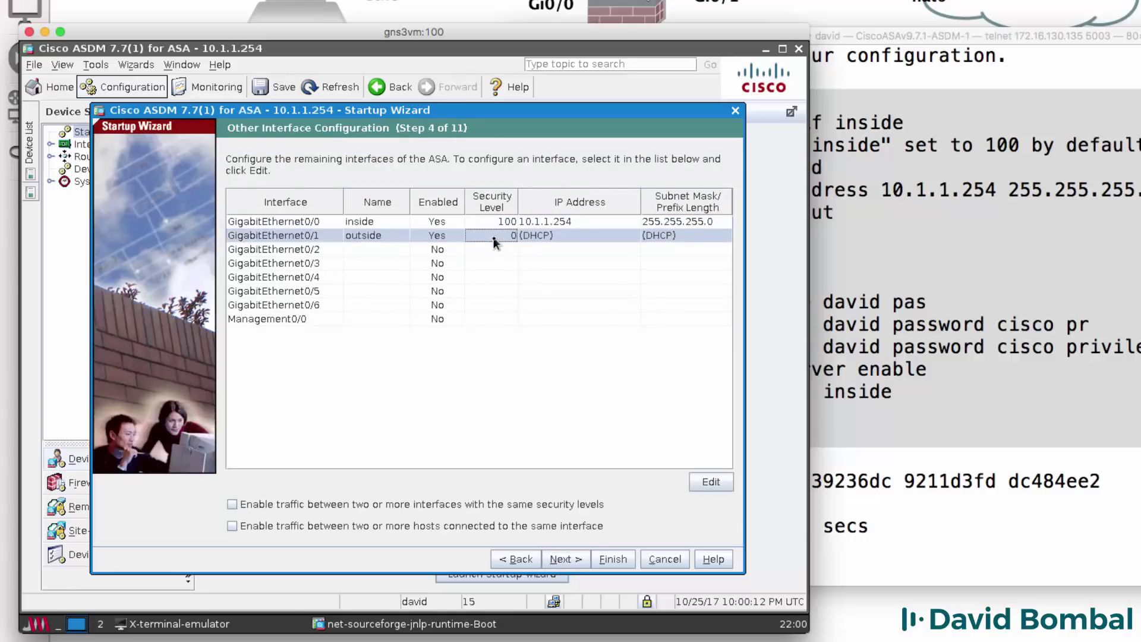
click(568, 560)
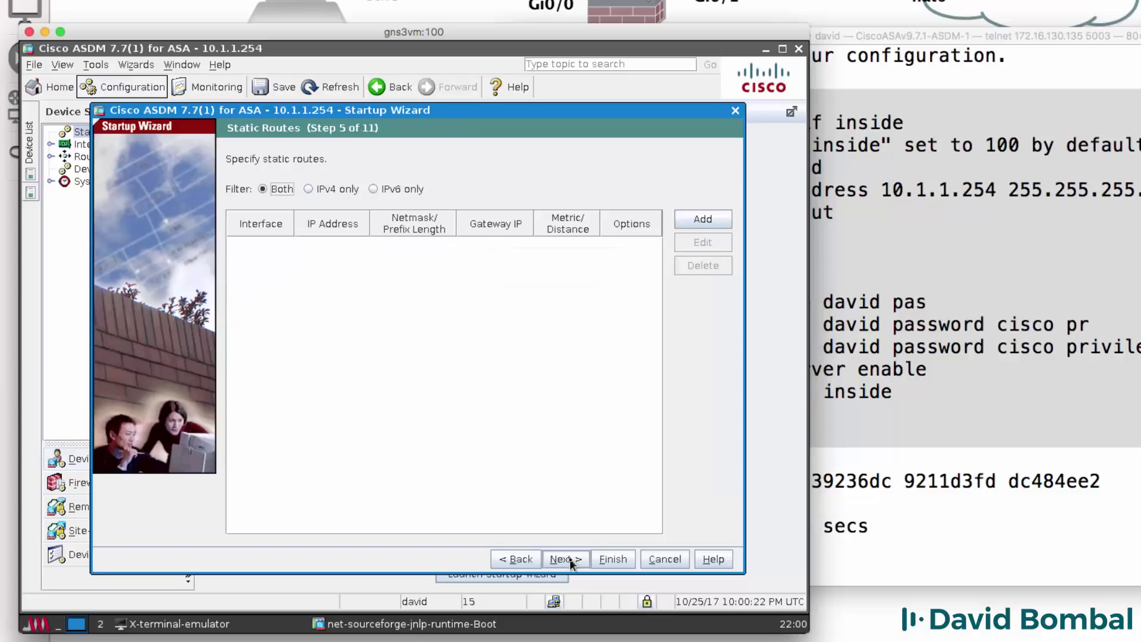
- Add a static route on outside for network any4 via gateway 192.168.122.1
click(695, 220)
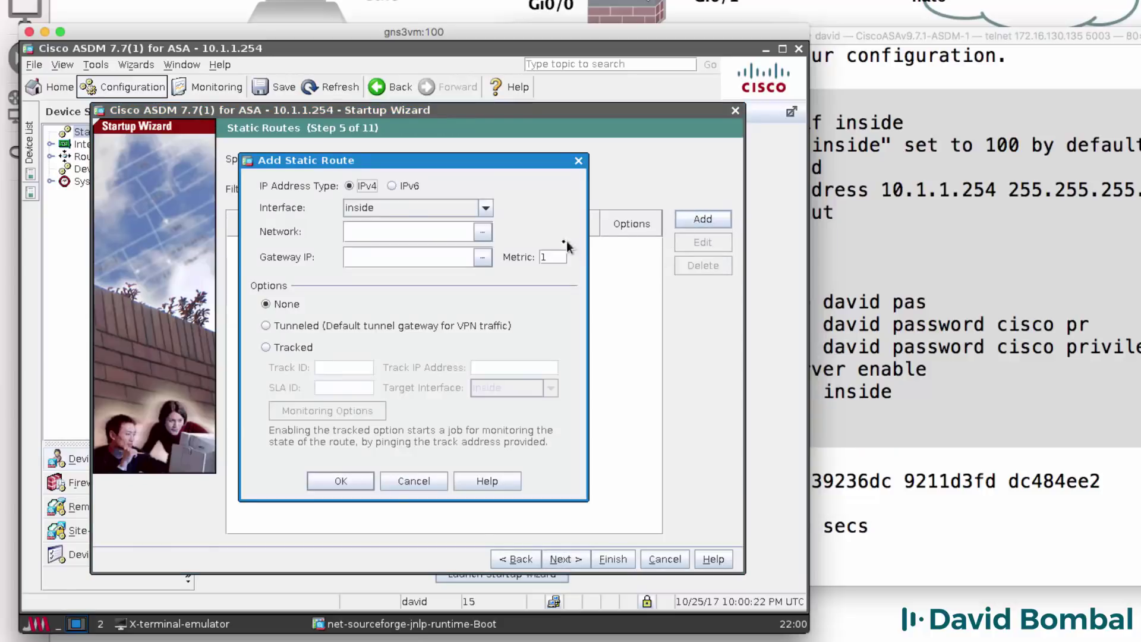
click(387, 209)
click(381, 238)
click(377, 233)
text(any4)
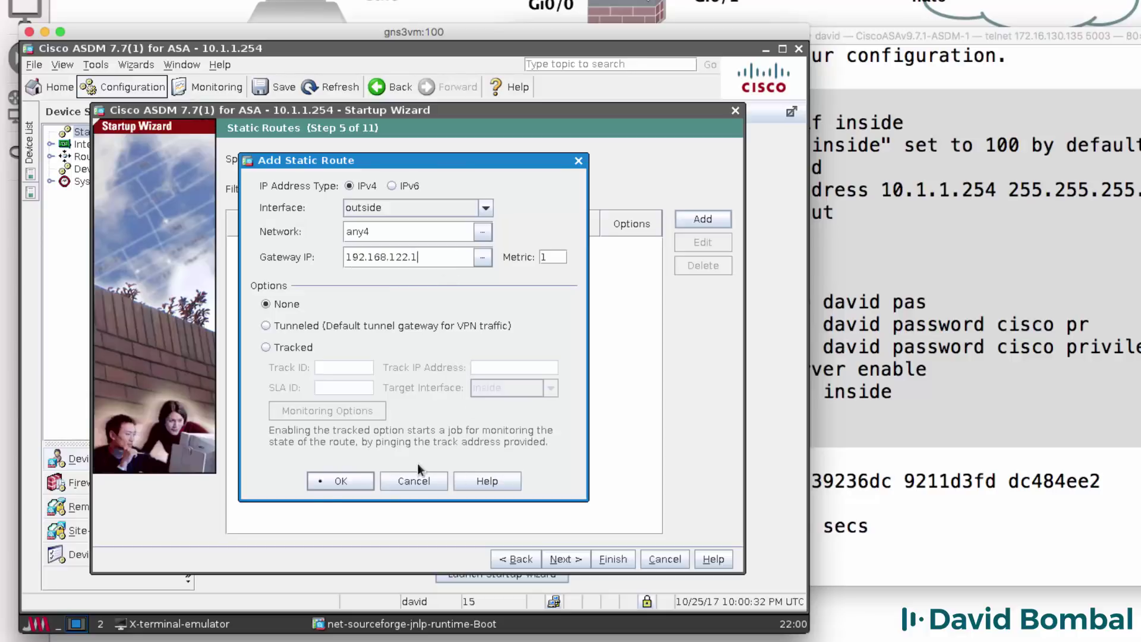
click(331, 486)
click(561, 559)
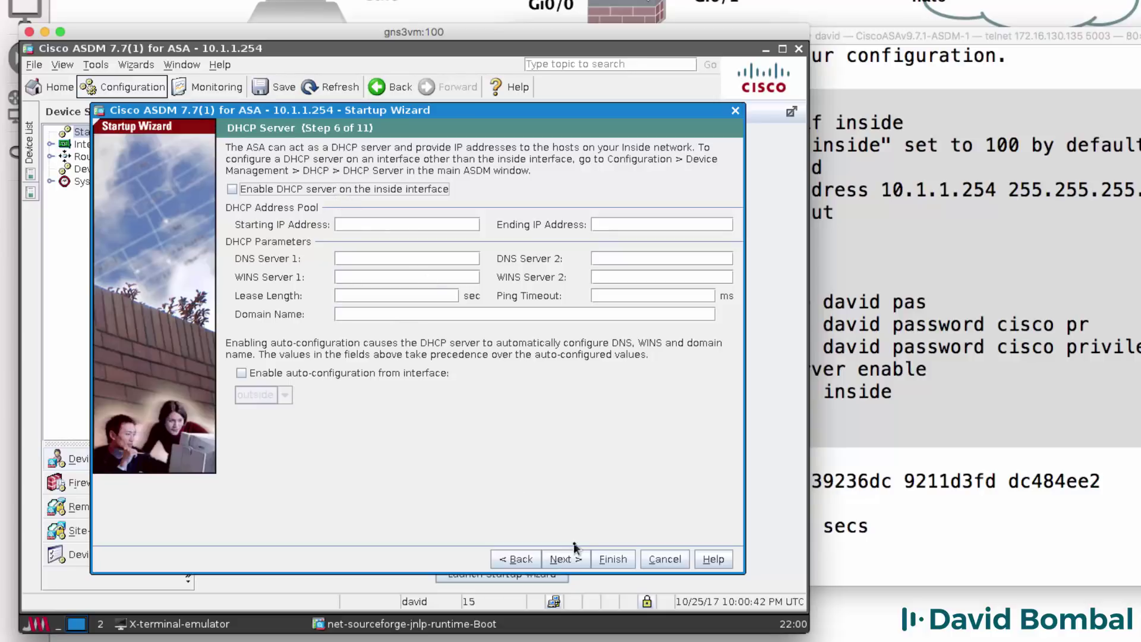
- Skip the DHCP server, use PAT on the outside address, and advance to the Summary
click(565, 560)
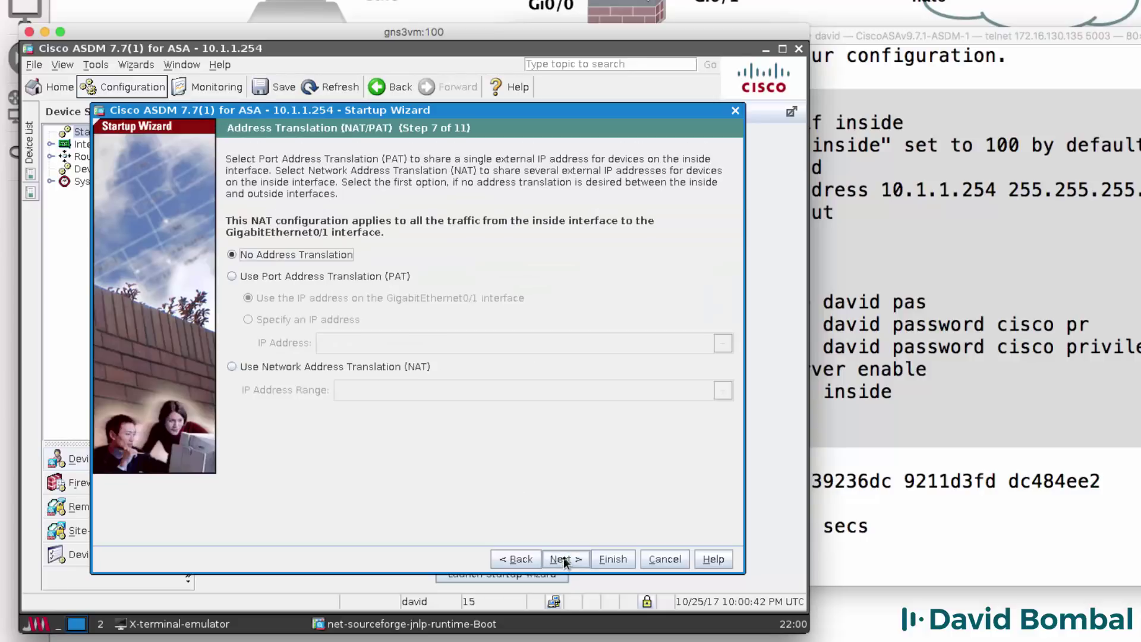
click(286, 276)
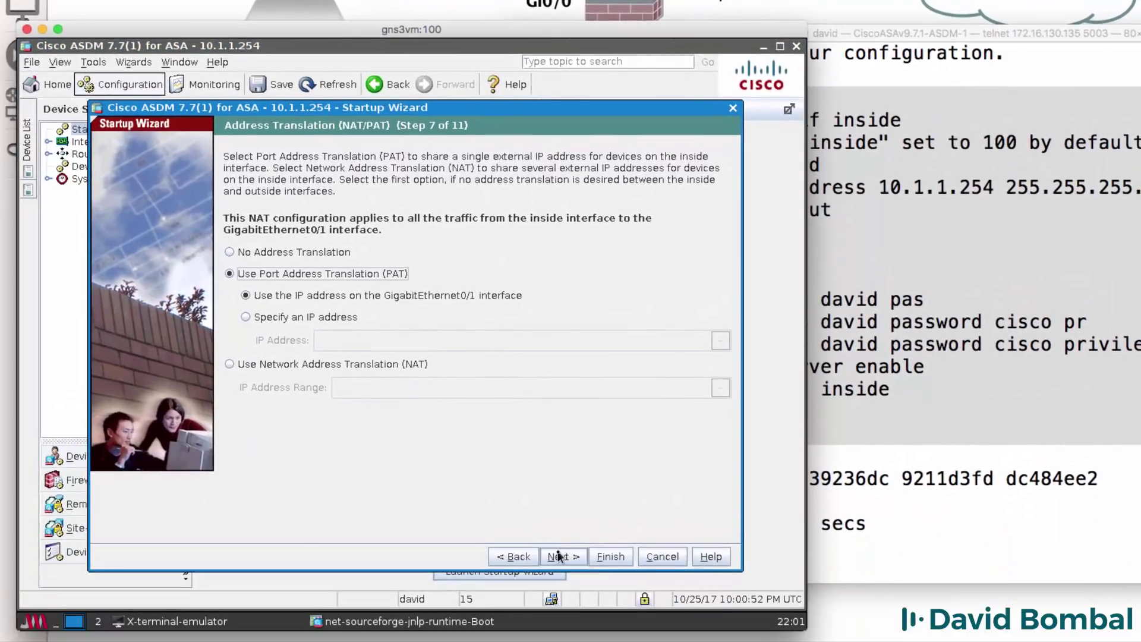
click(559, 556)
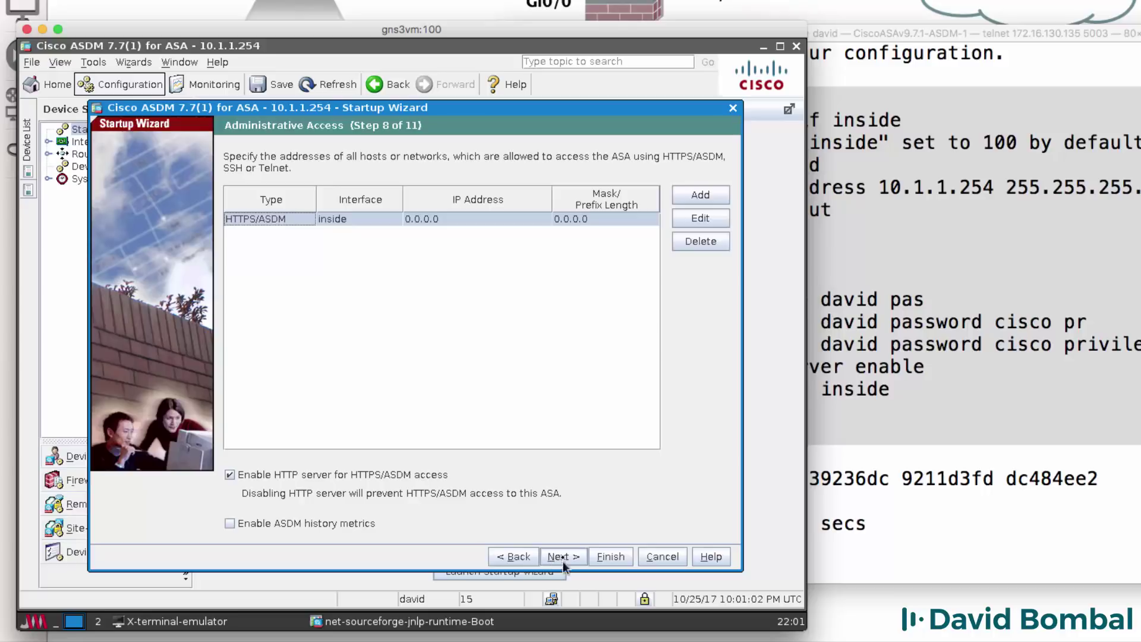
click(562, 558)
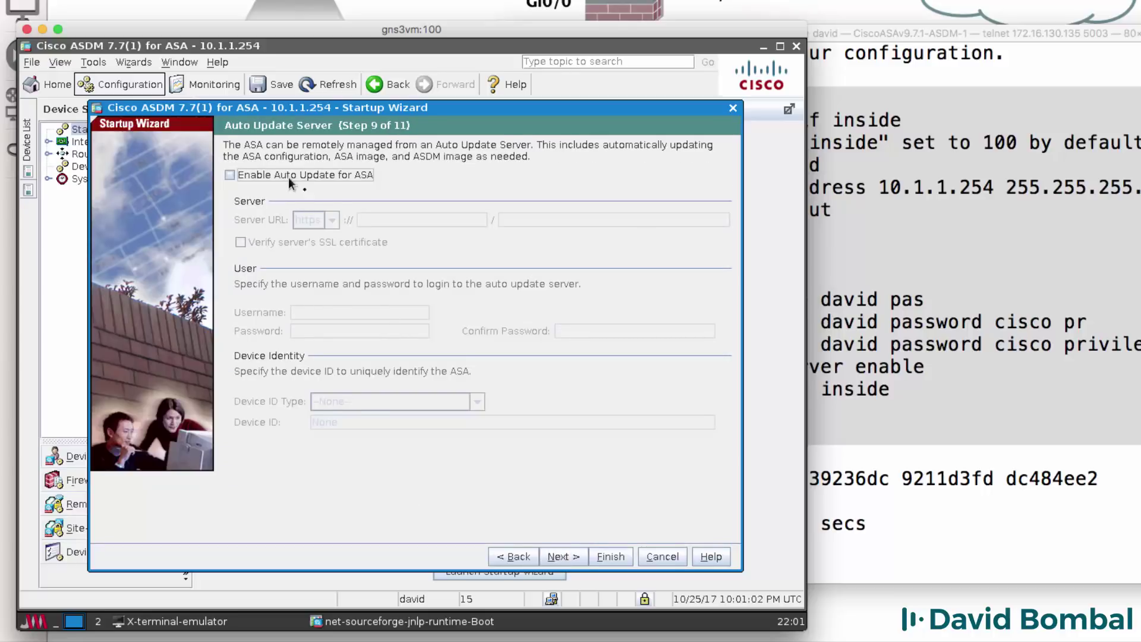
click(559, 560)
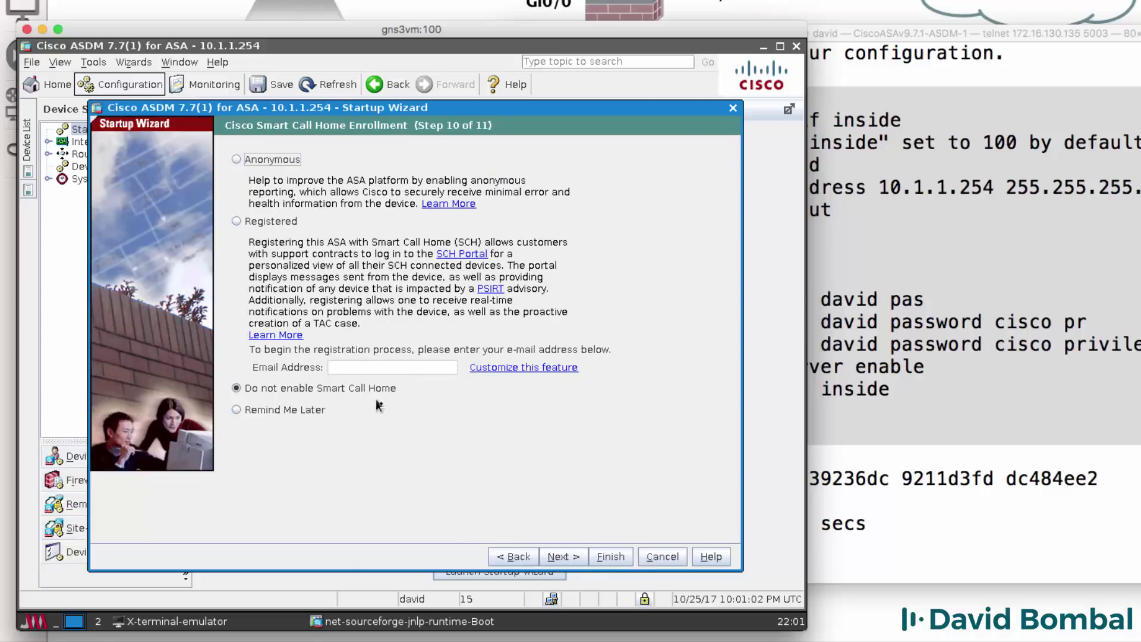
click(558, 557)
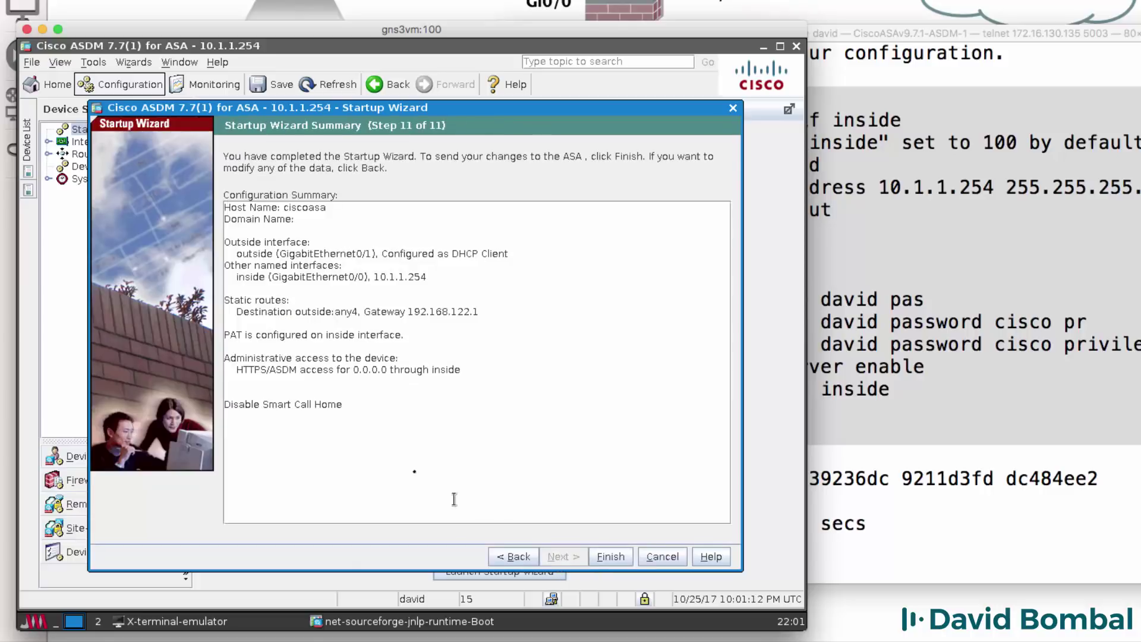
- Finish the wizard to send its configuration to the ASA and dismiss the unlicensed-mode warning
drag(387, 435, 169, 148)
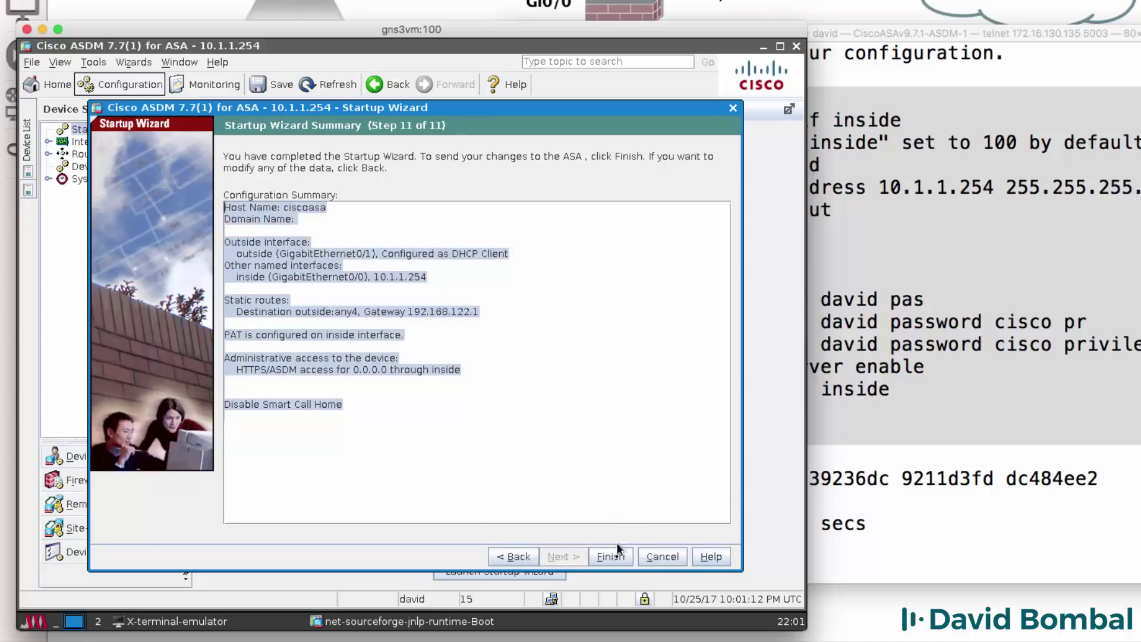
click(612, 558)
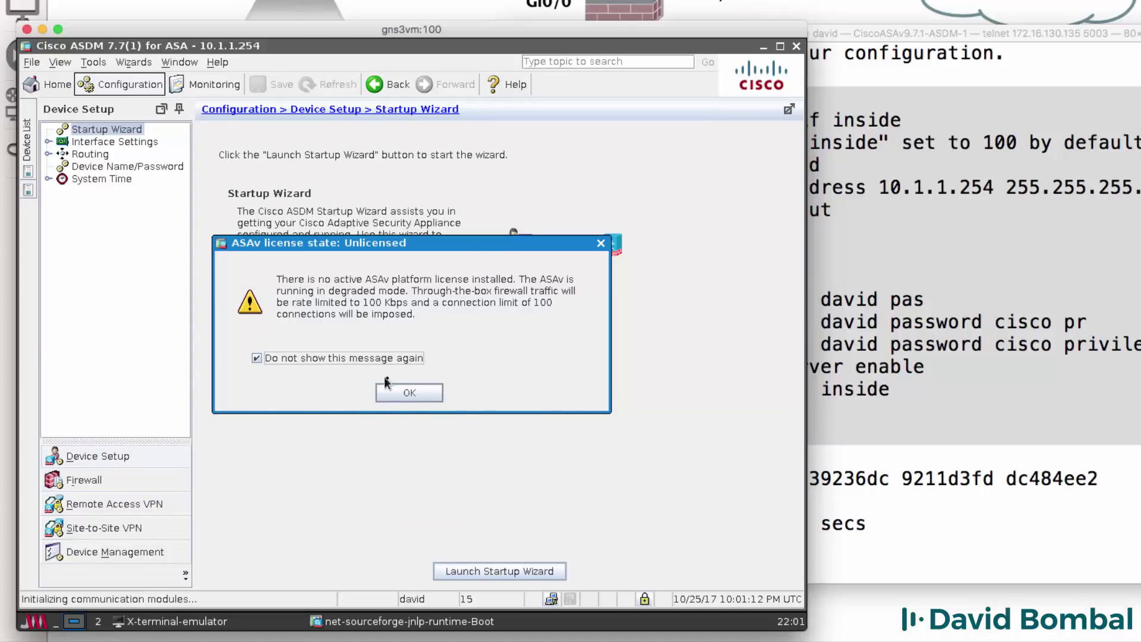
click(399, 392)
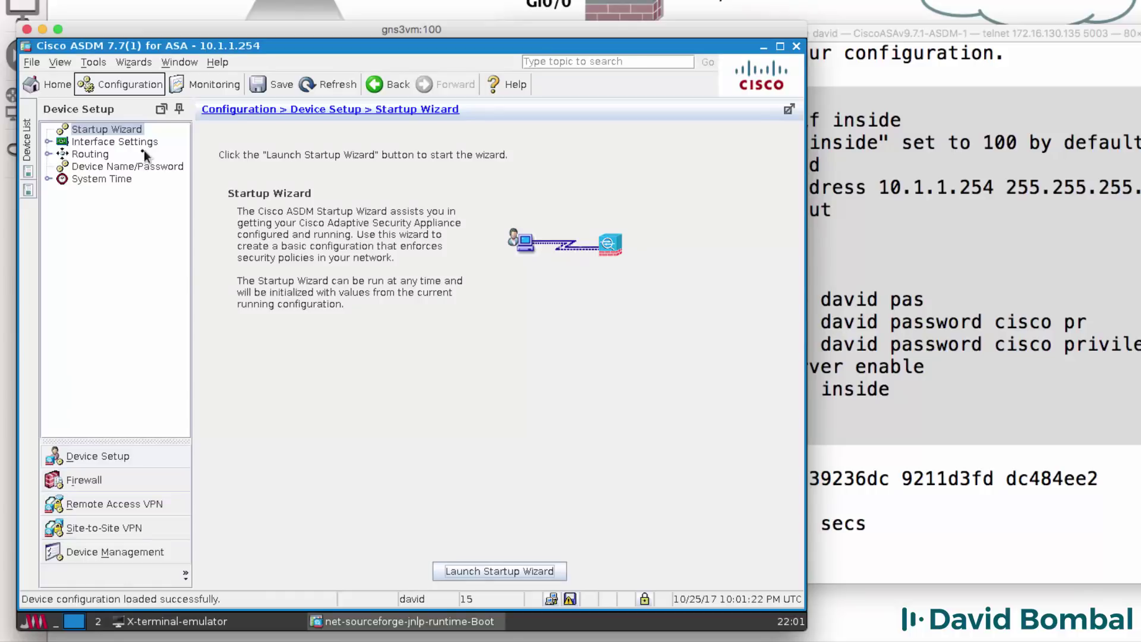
- Review the interfaces table, including outside GigabitEthernet0/1, and the static routes table
click(93, 143)
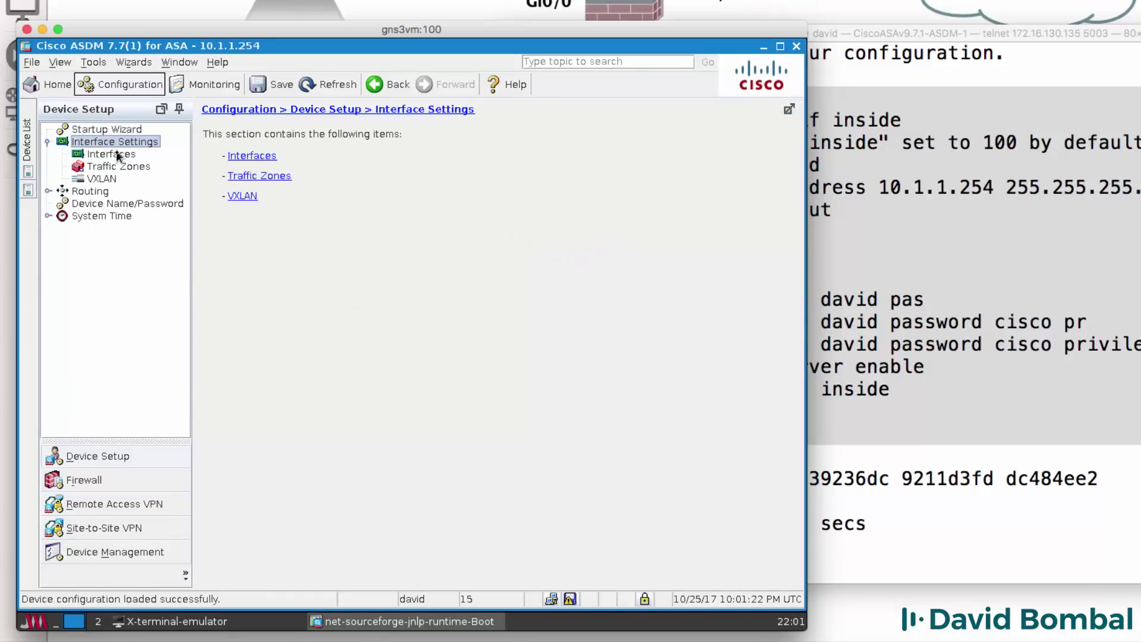
click(117, 156)
click(332, 179)
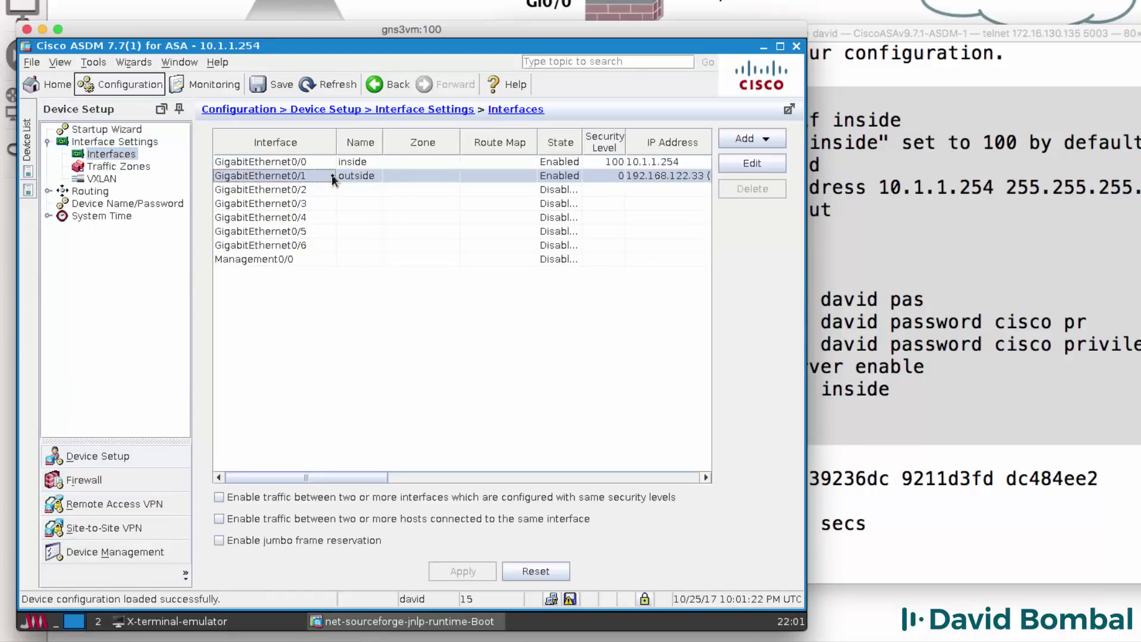
click(62, 192)
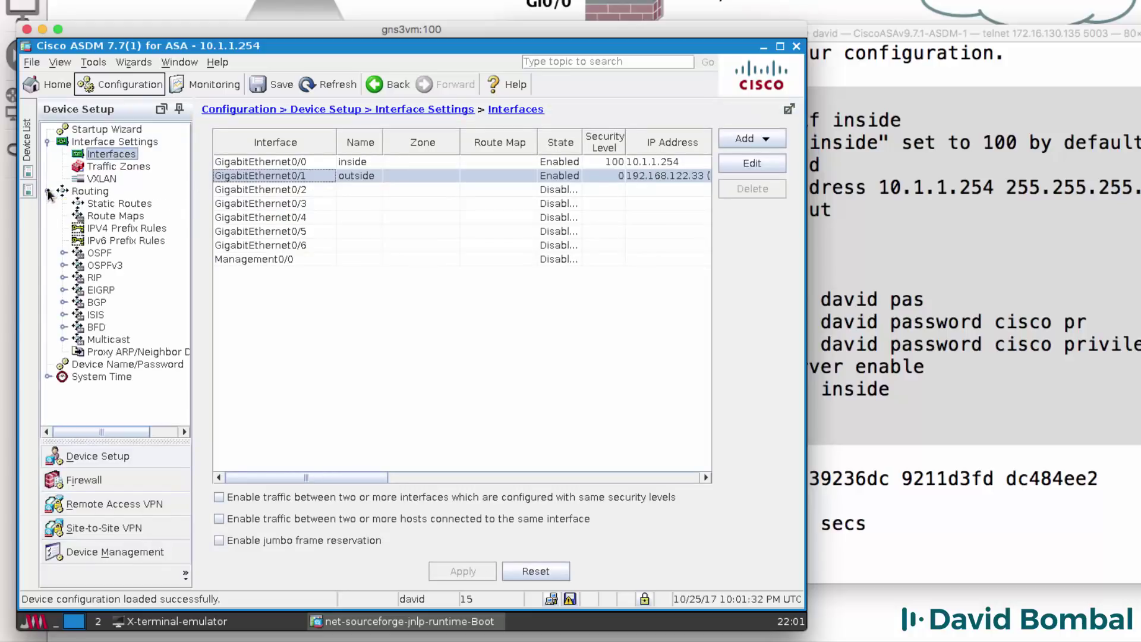
click(92, 206)
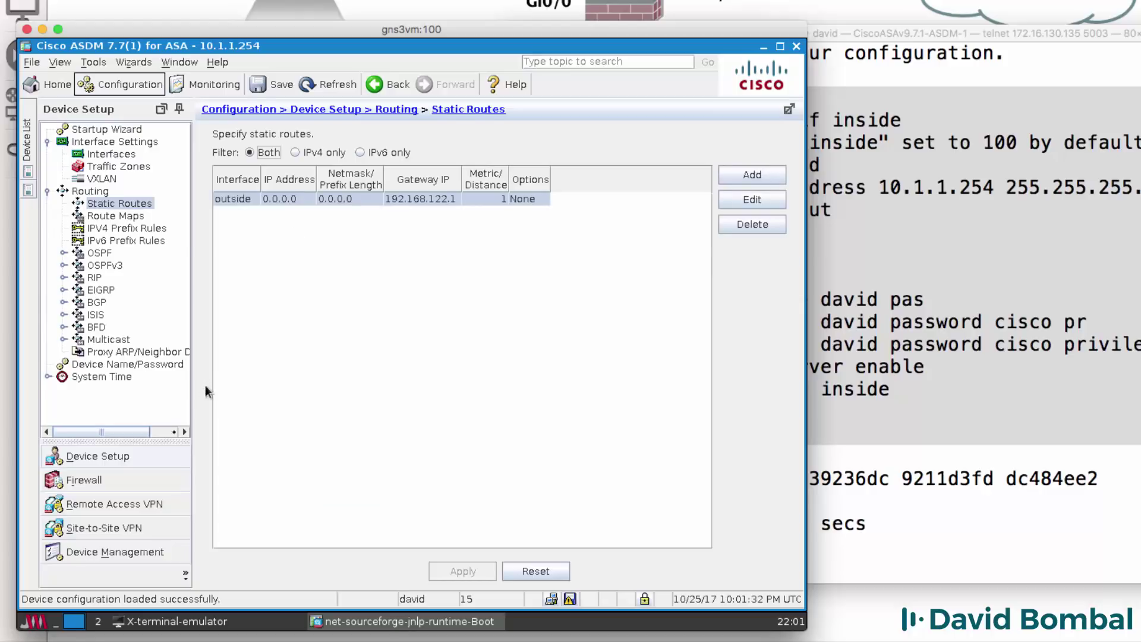
- Check the firewall access rules, then bring up the Service Policy Rules page
click(118, 480)
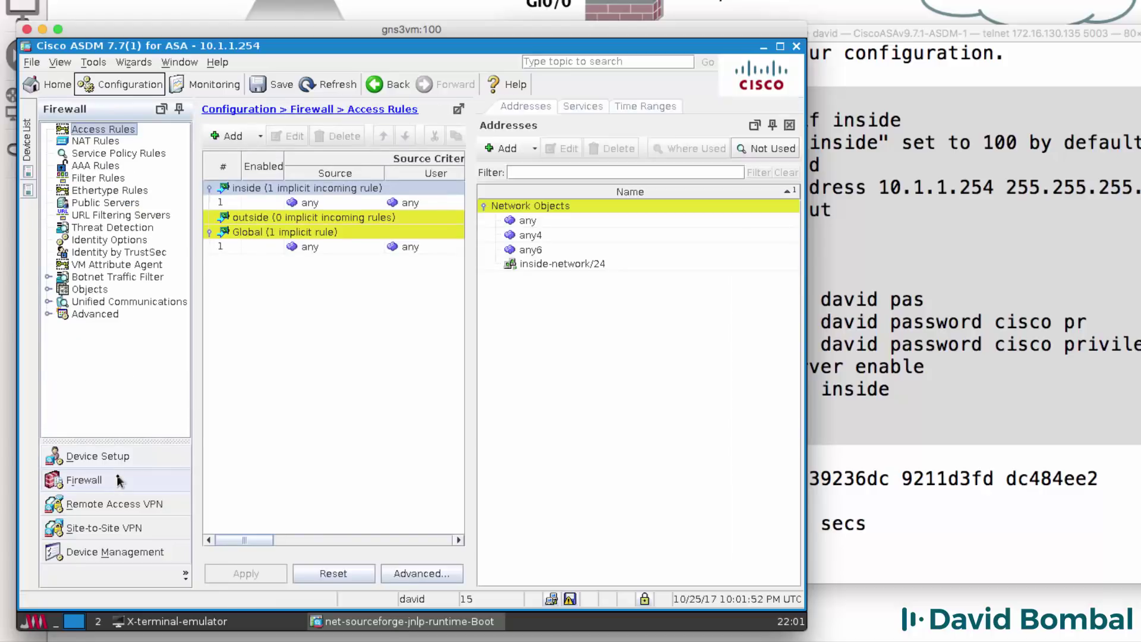
click(323, 204)
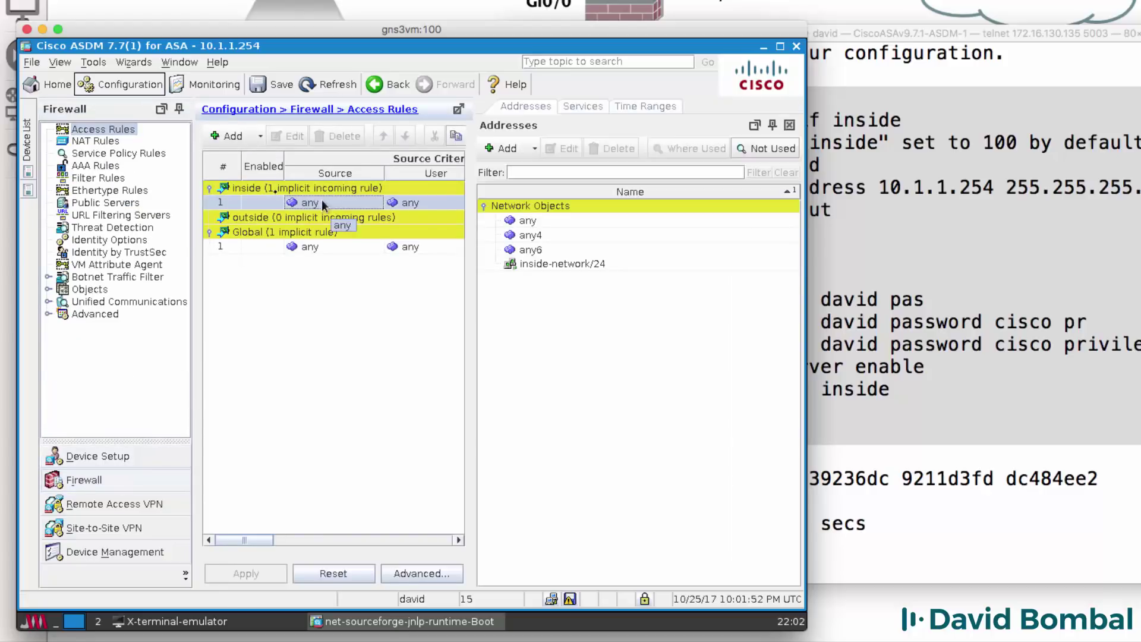
click(100, 153)
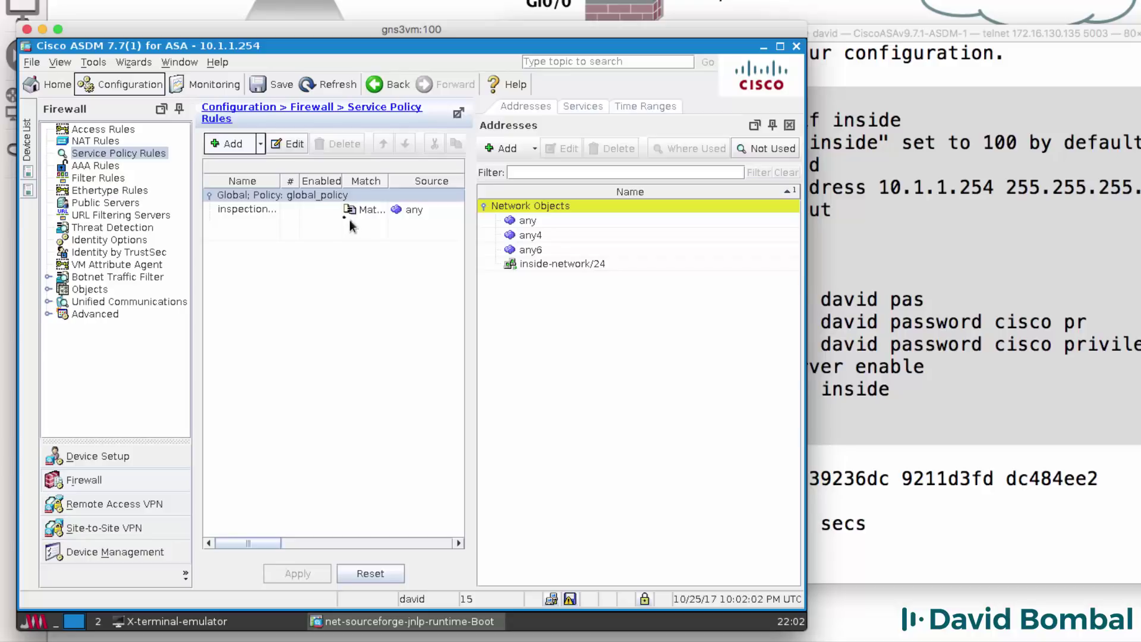
- Add ICMP to the global_policy inspection rule's protocol inspections and apply it to the ASA
click(319, 211)
click(291, 145)
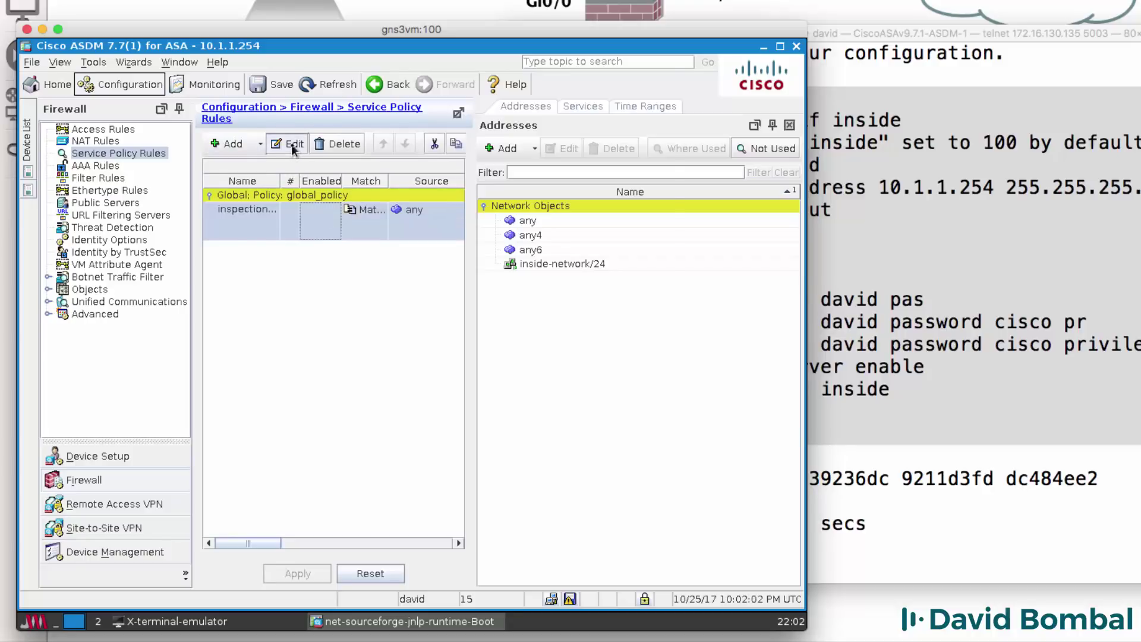
click(417, 105)
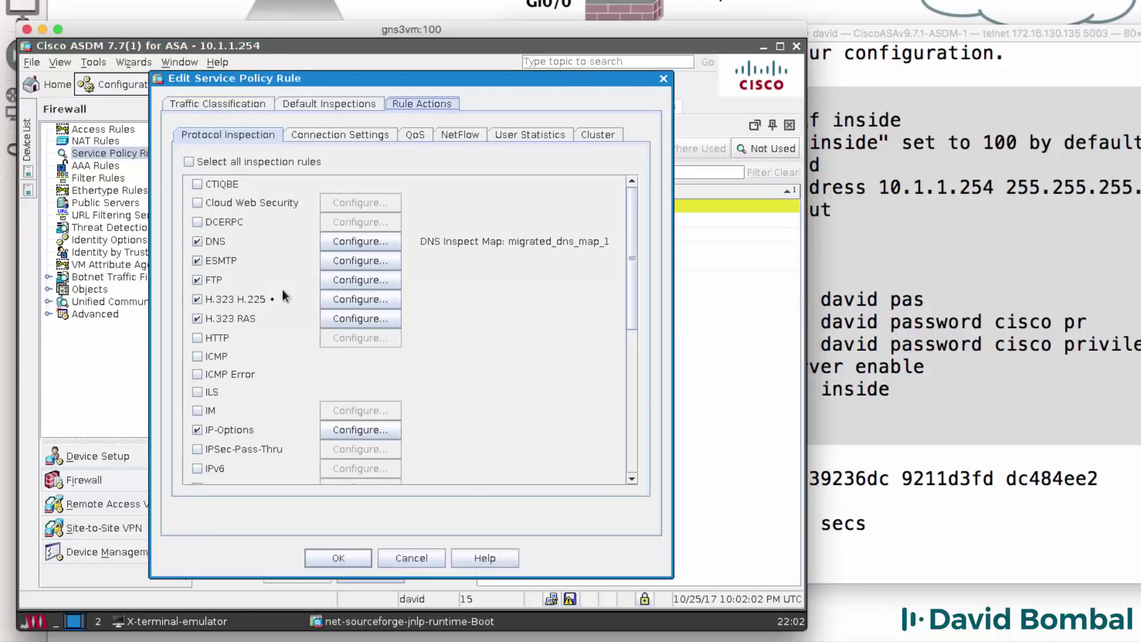
click(213, 357)
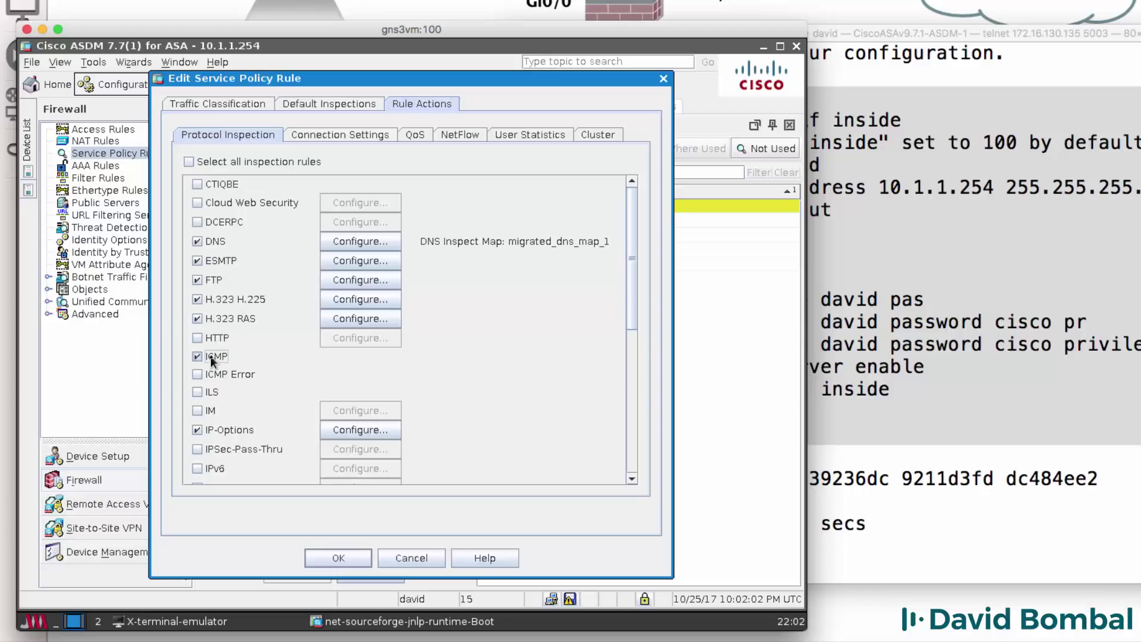
click(340, 560)
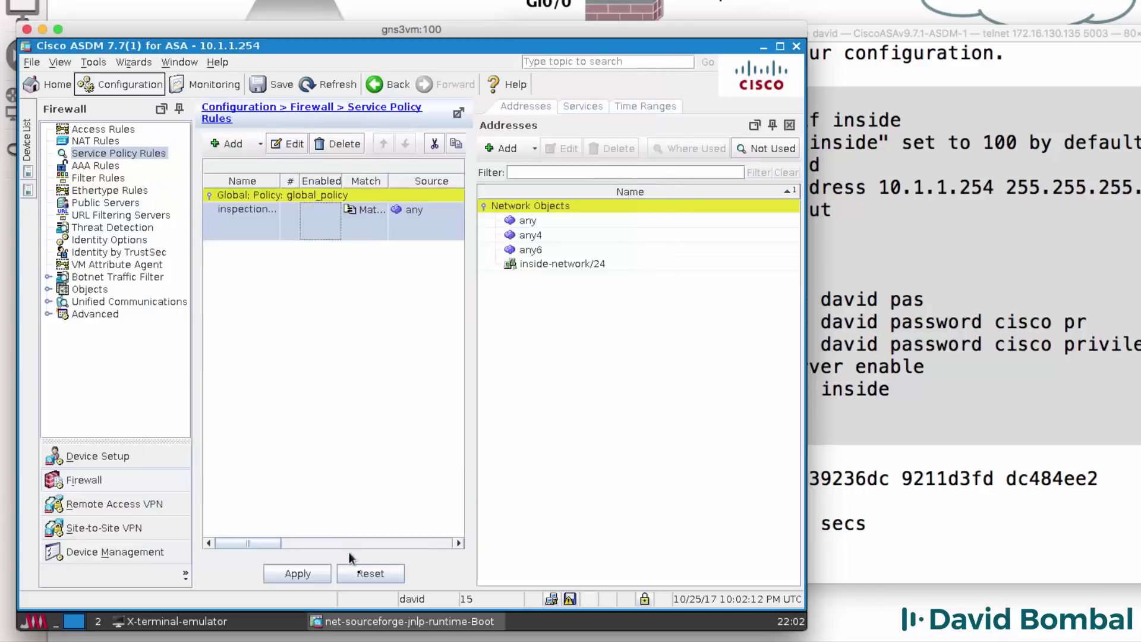
click(313, 575)
- Open a new terminal window and move it up and to the left
click(34, 621)
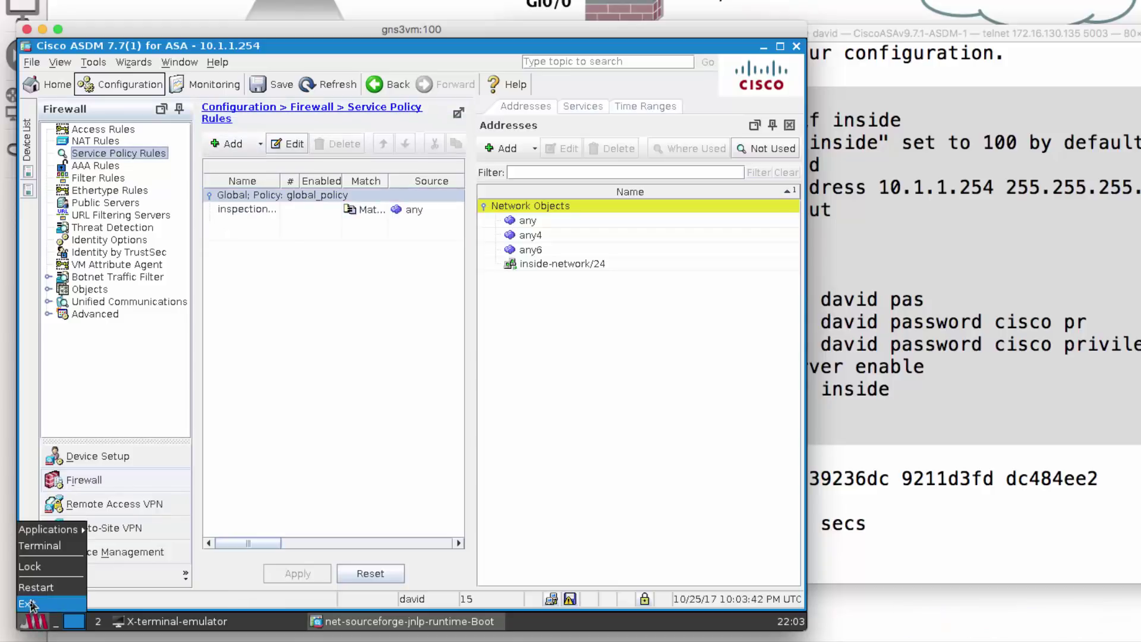
click(49, 550)
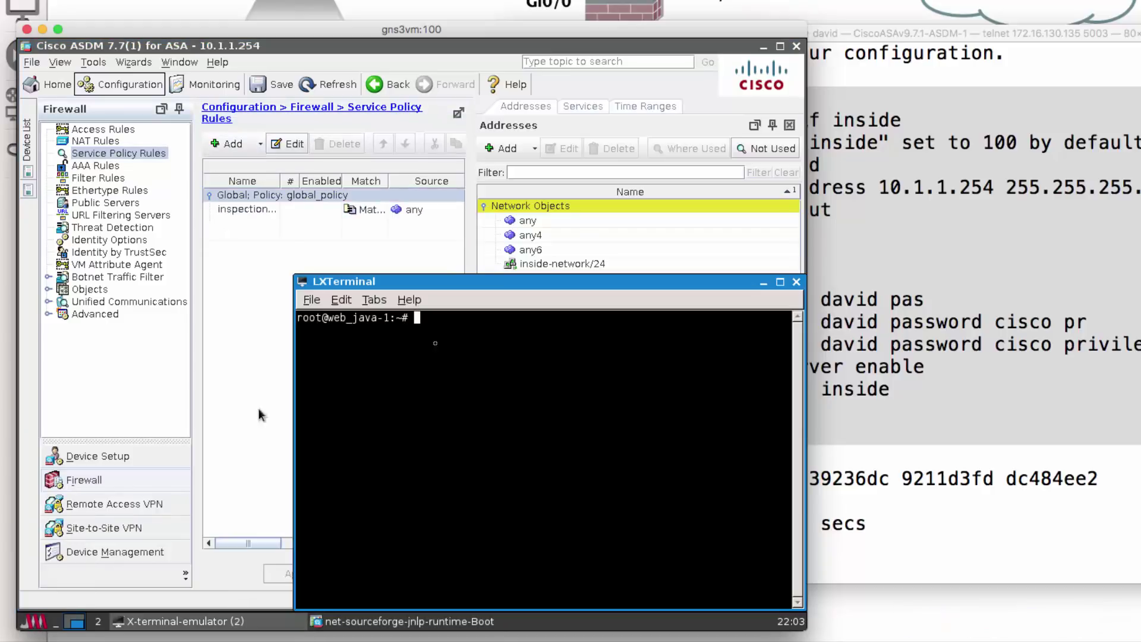
drag(505, 287, 339, 211)
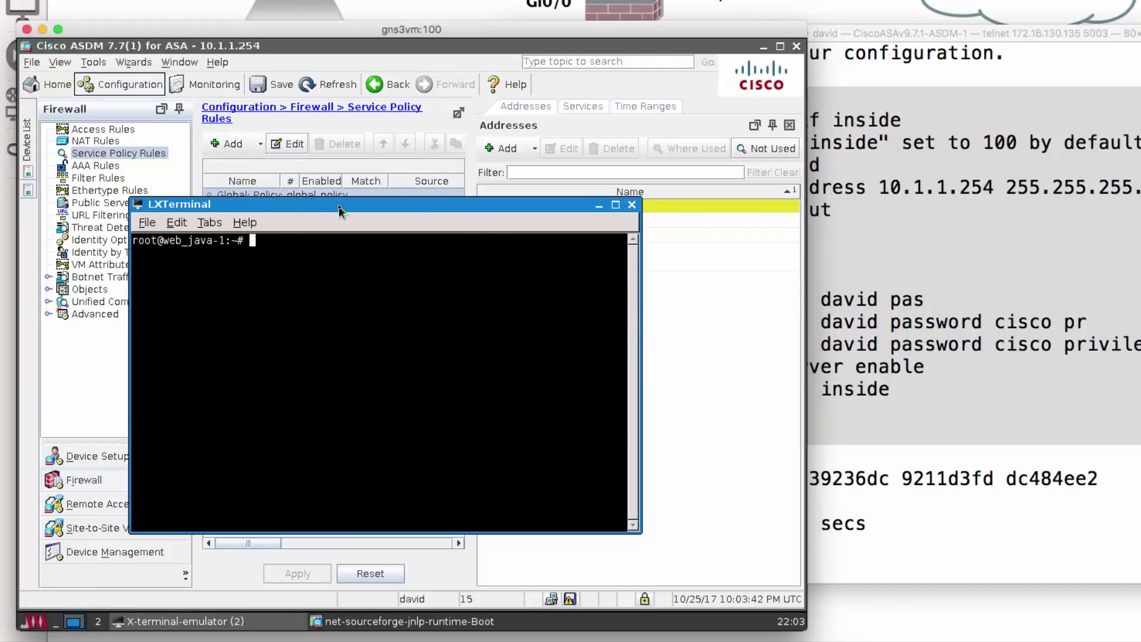
- Ping google.com and cisco.com, stopping each with Ctrl+C
text(ping google.com)
key(Return)
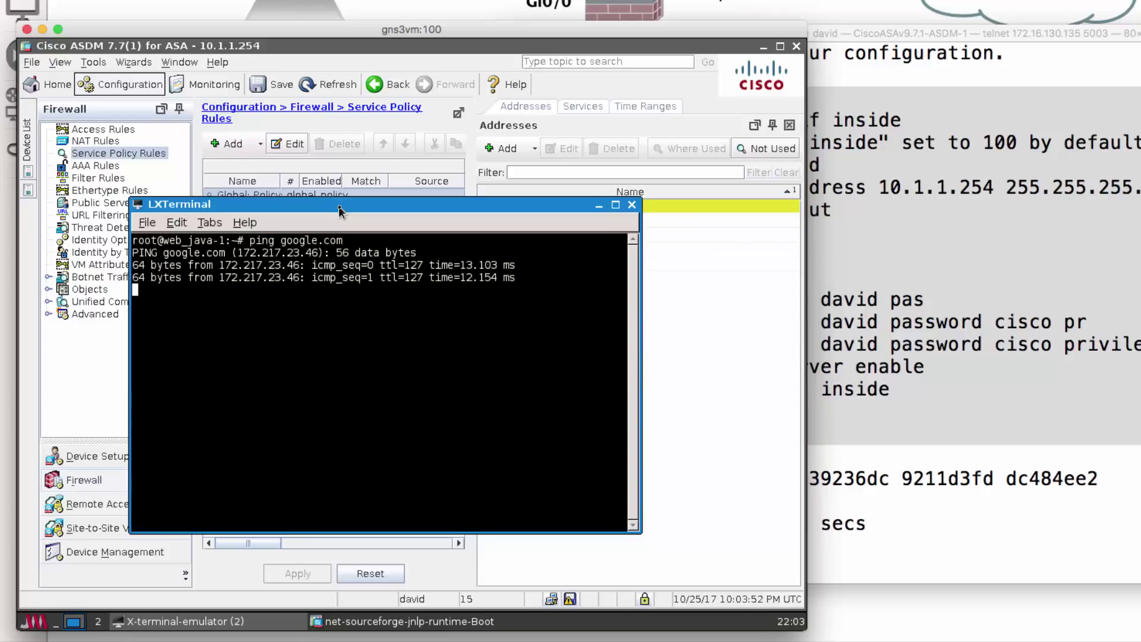
key(ctrl+c)
text(ping cisco.com)
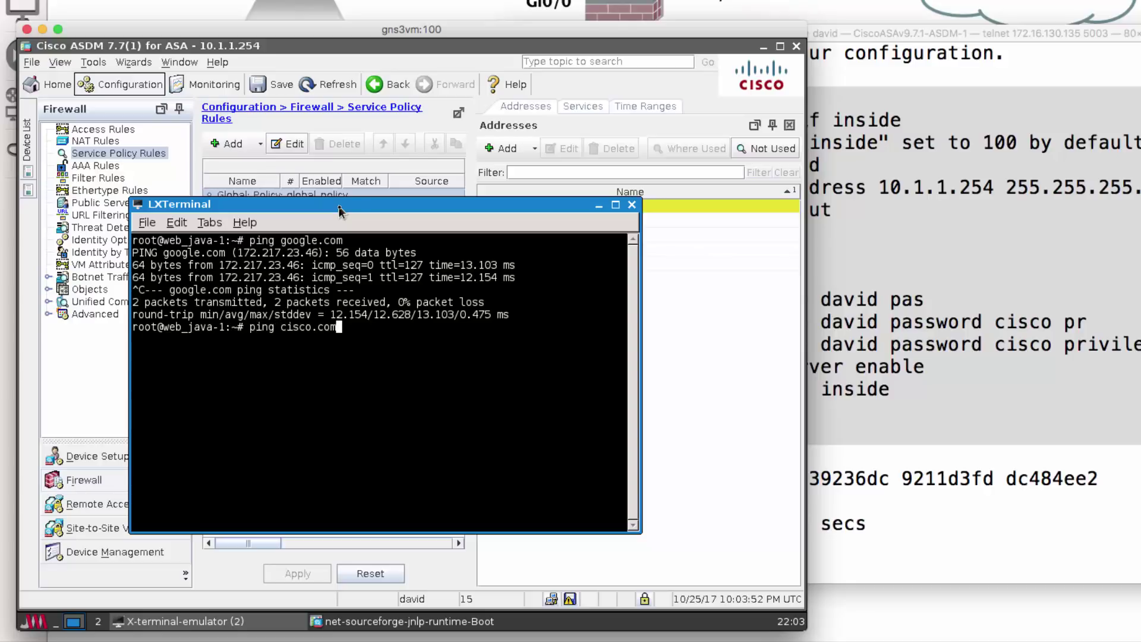
key(Return)
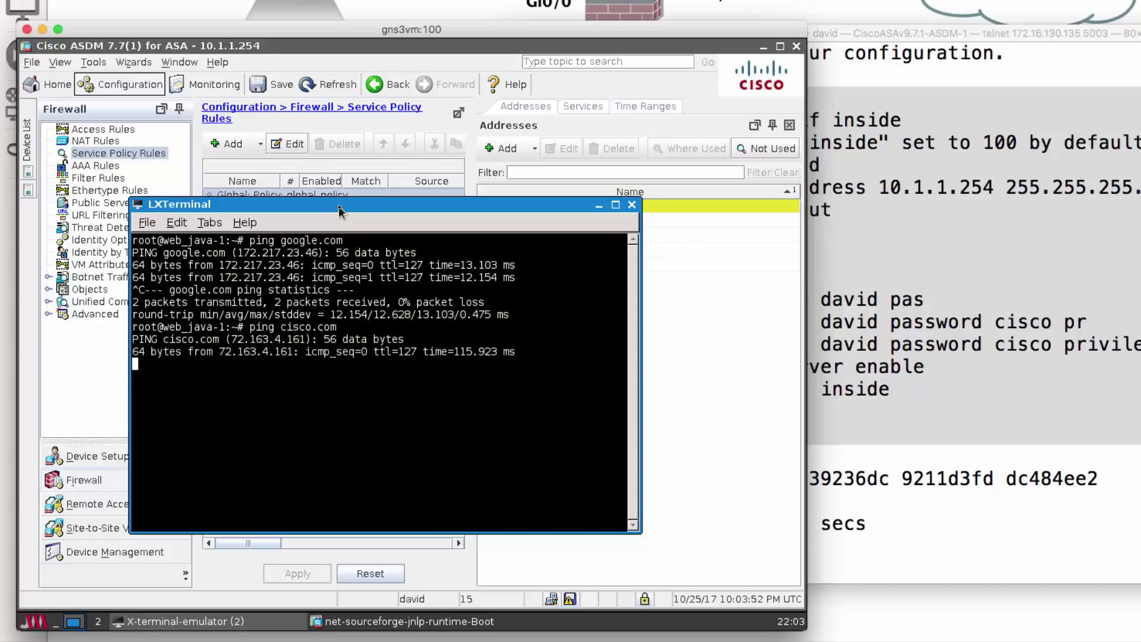
key(ctrl+c)
click(32, 573)
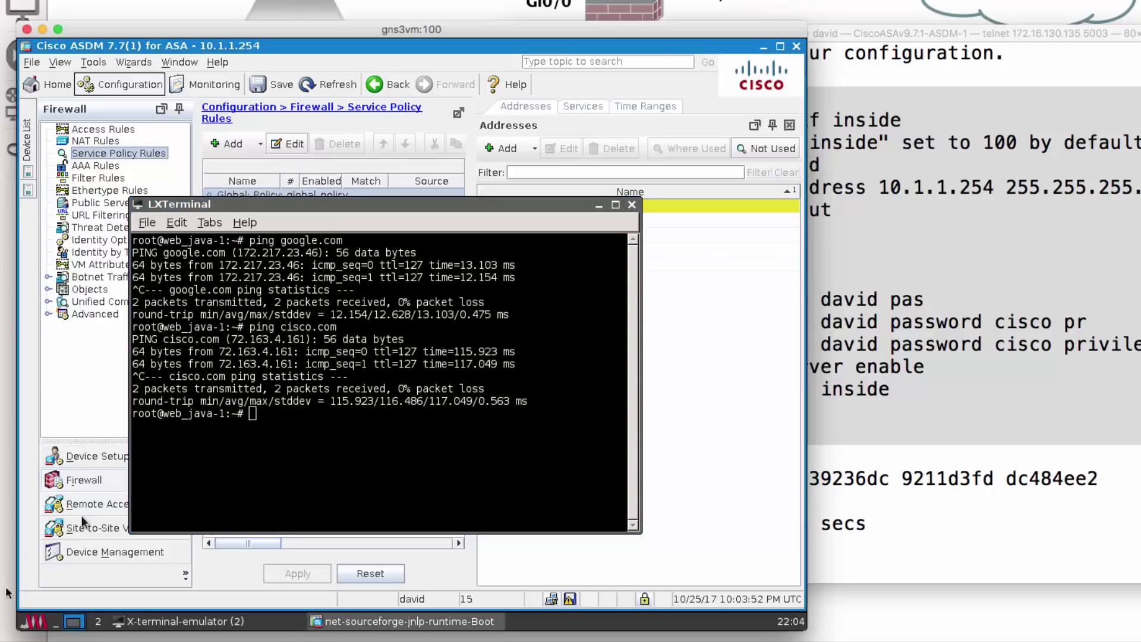
click(28, 622)
- Launch Firefox and load gns3.com
mouse_move(51, 531)
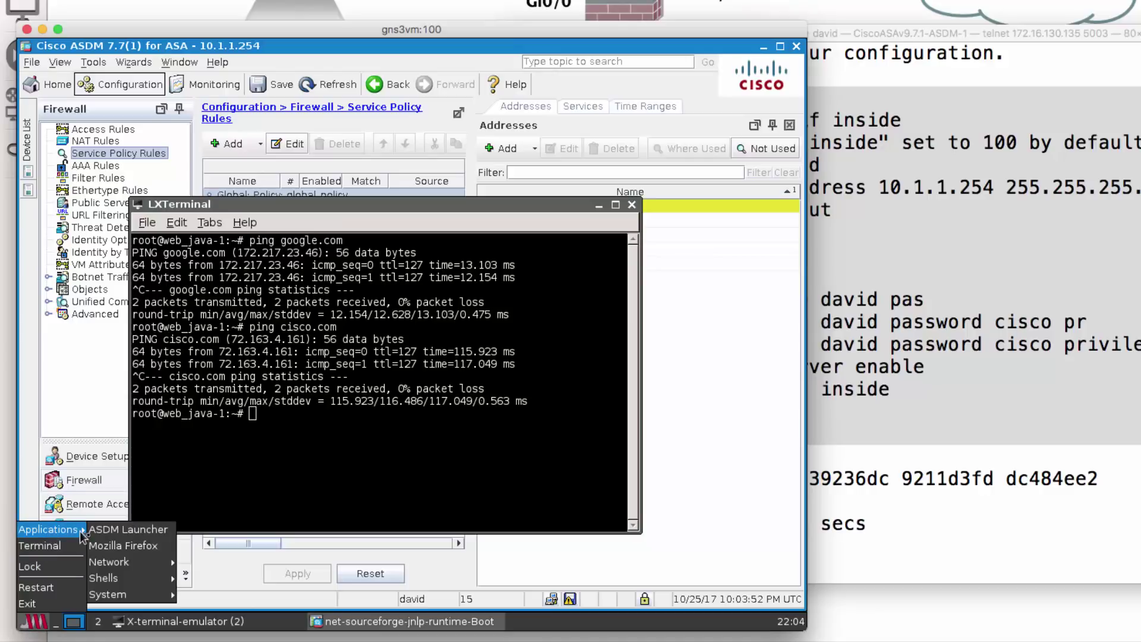
click(123, 546)
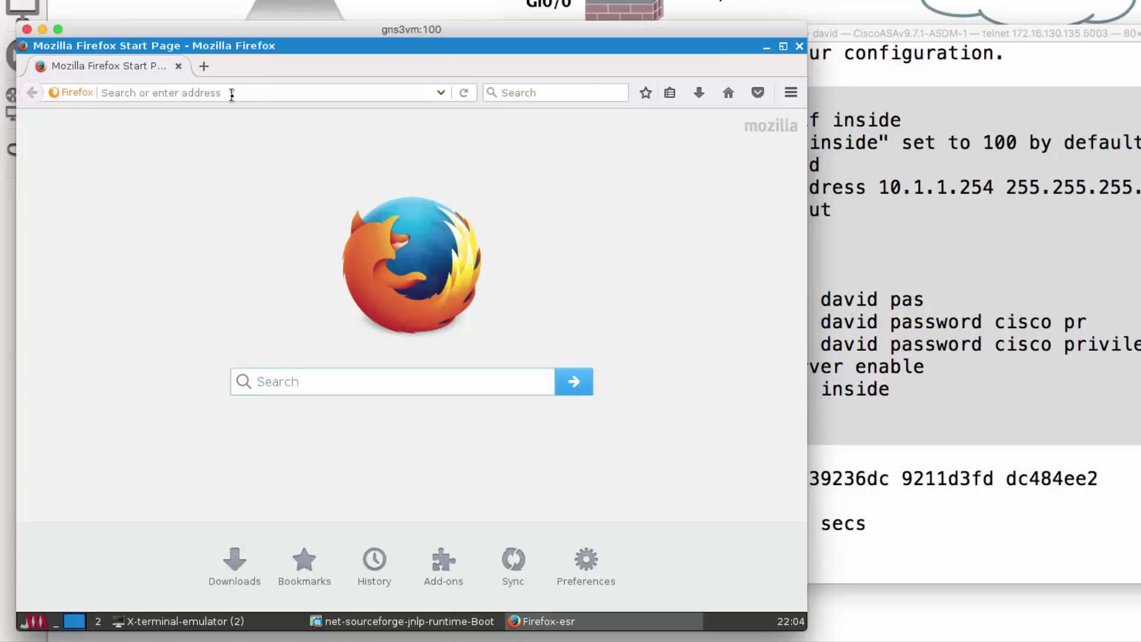
click(232, 93)
text(gns3.com)
key(Return)
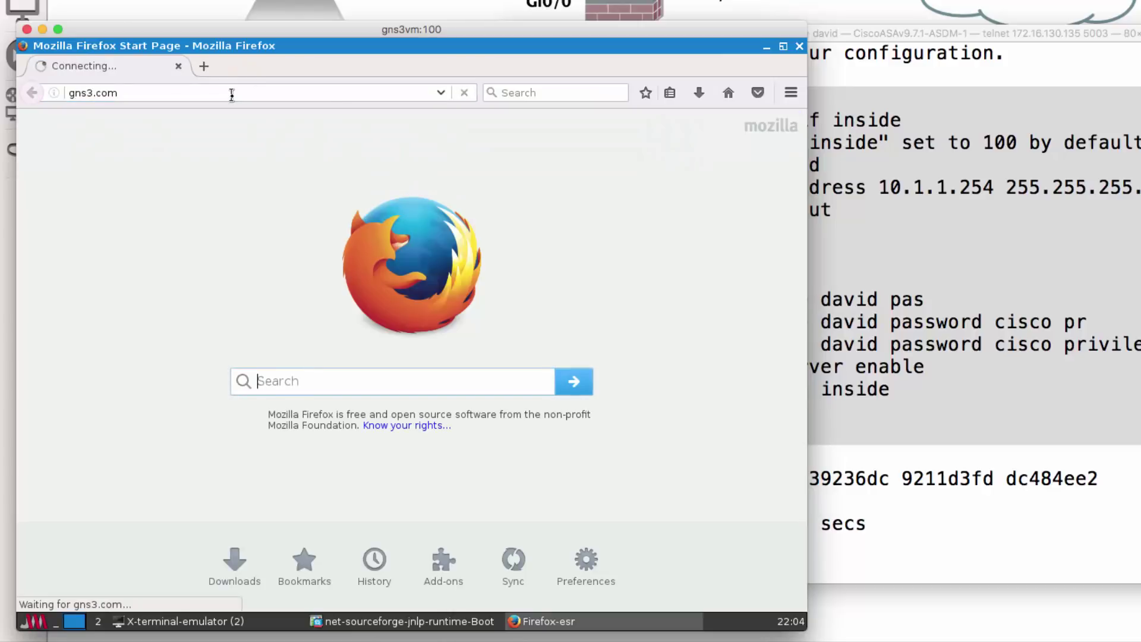
- Load google.com in a new tab, compare it with the GNS3 tab, and open another tab
click(209, 64)
text(goog)
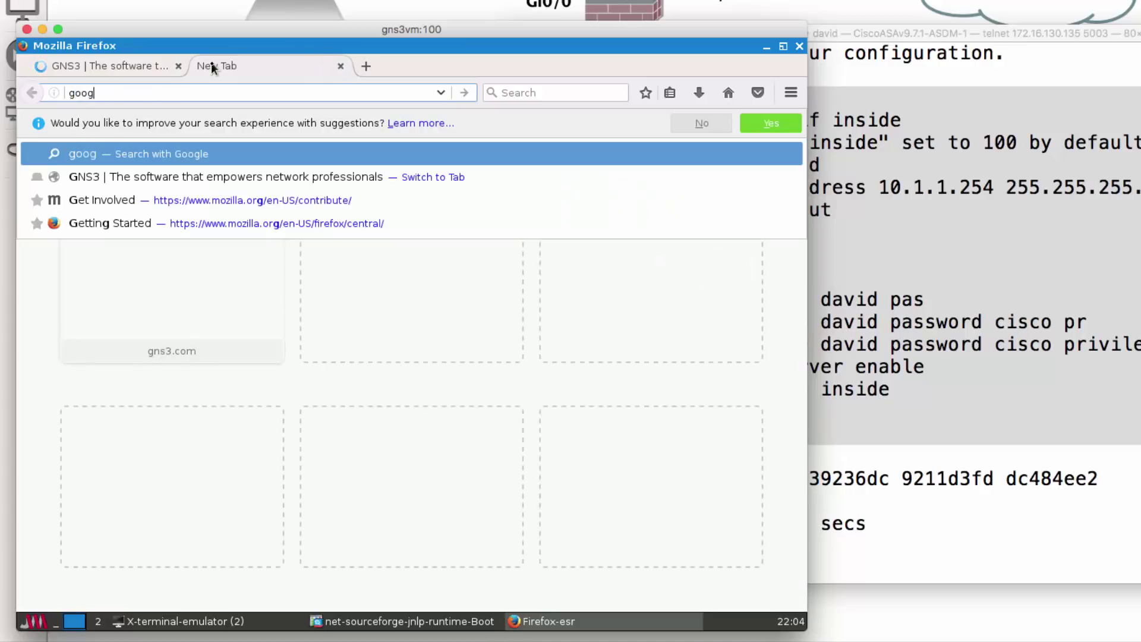
text(le.com)
key(Return)
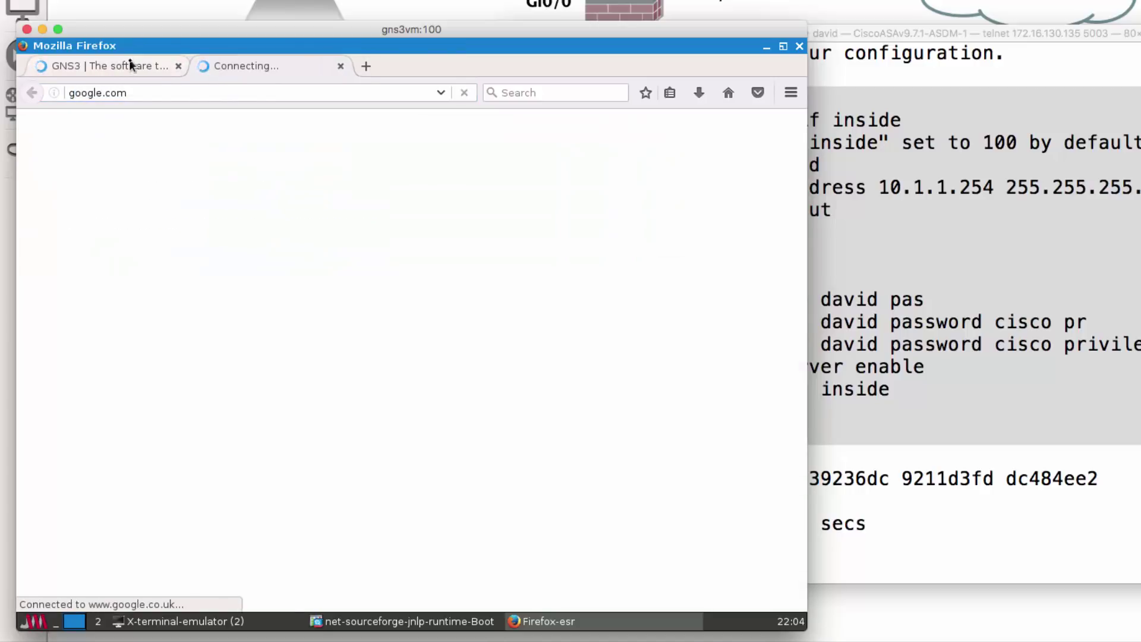
click(129, 59)
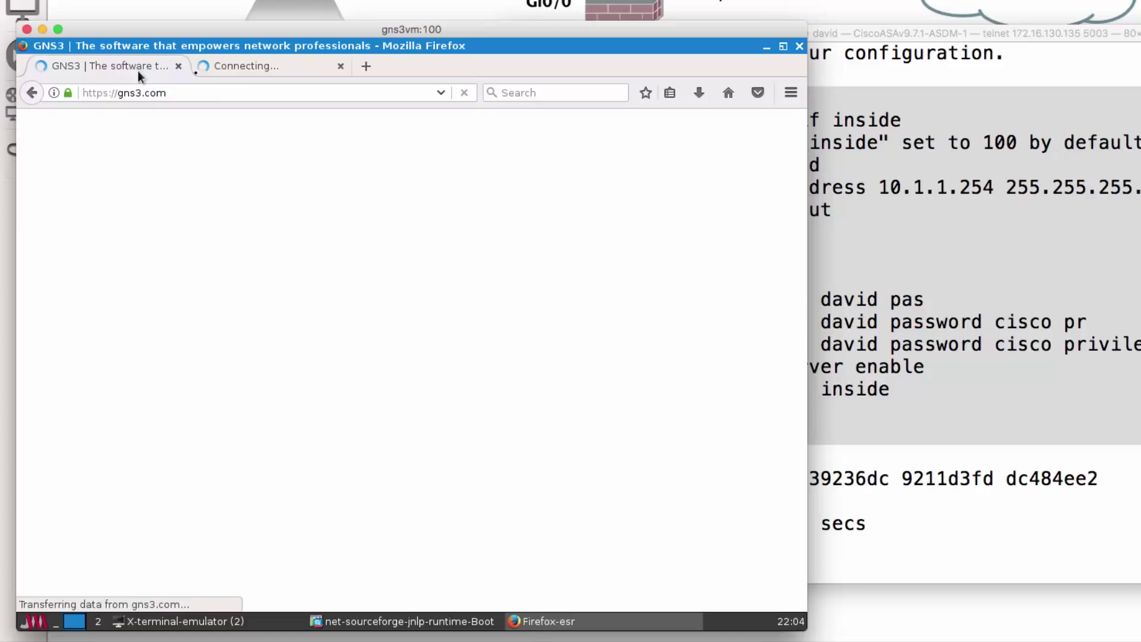
click(258, 68)
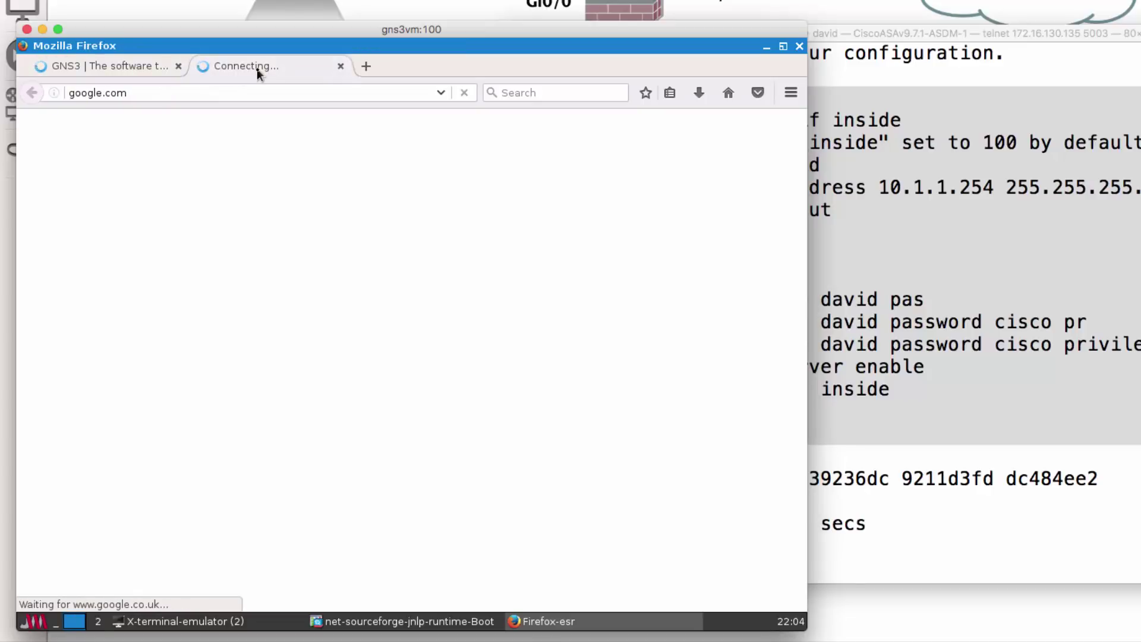
click(368, 66)
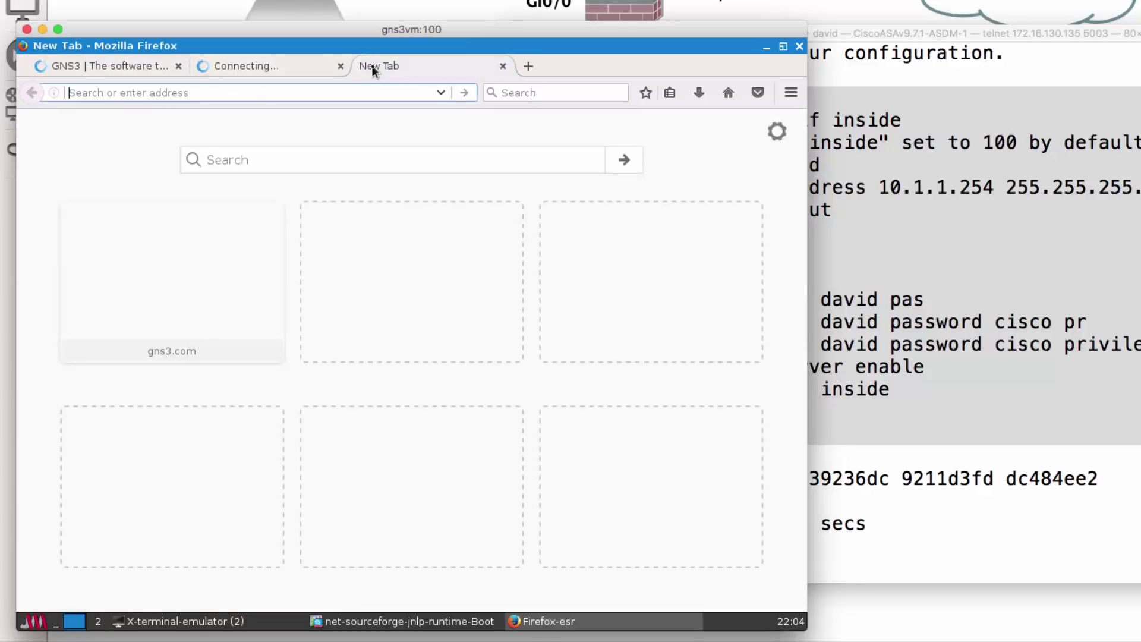
click(258, 62)
click(139, 62)
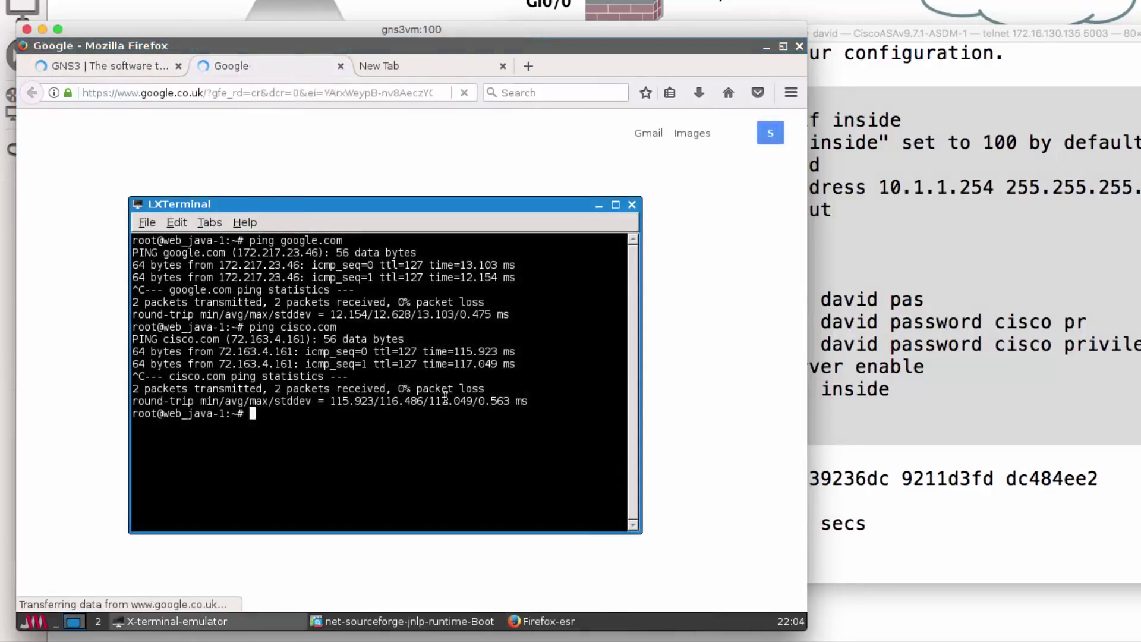
- Rerun the cisco.com ping, then ping google.com, stopping each to confirm 0% packet loss
key(Up)
key(Return)
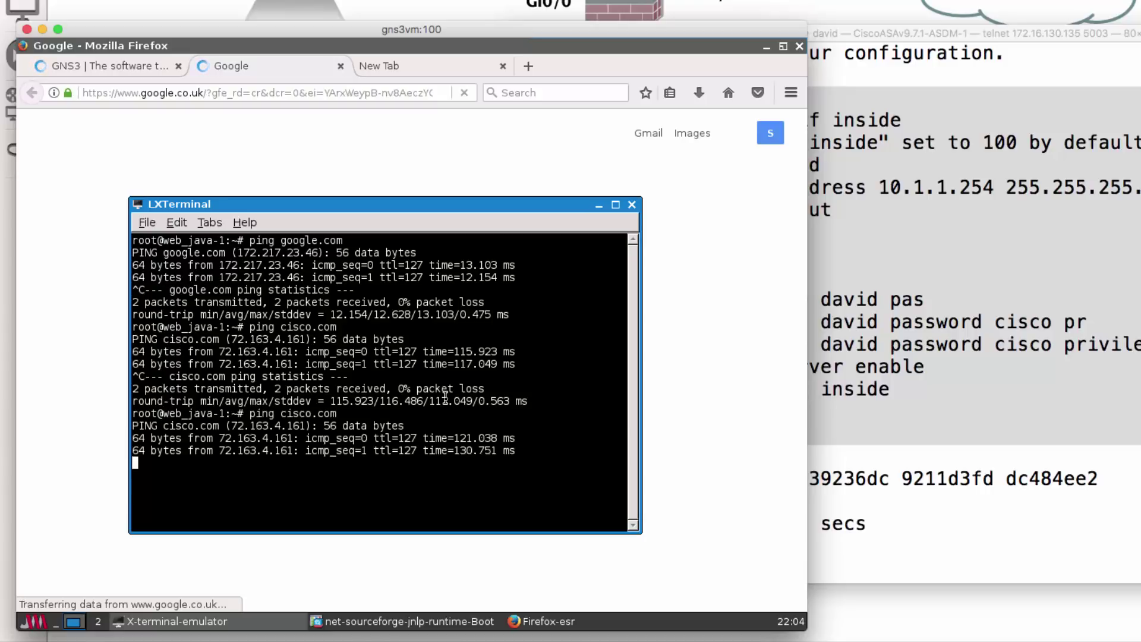
key(ctrl+c)
text(ping goo)
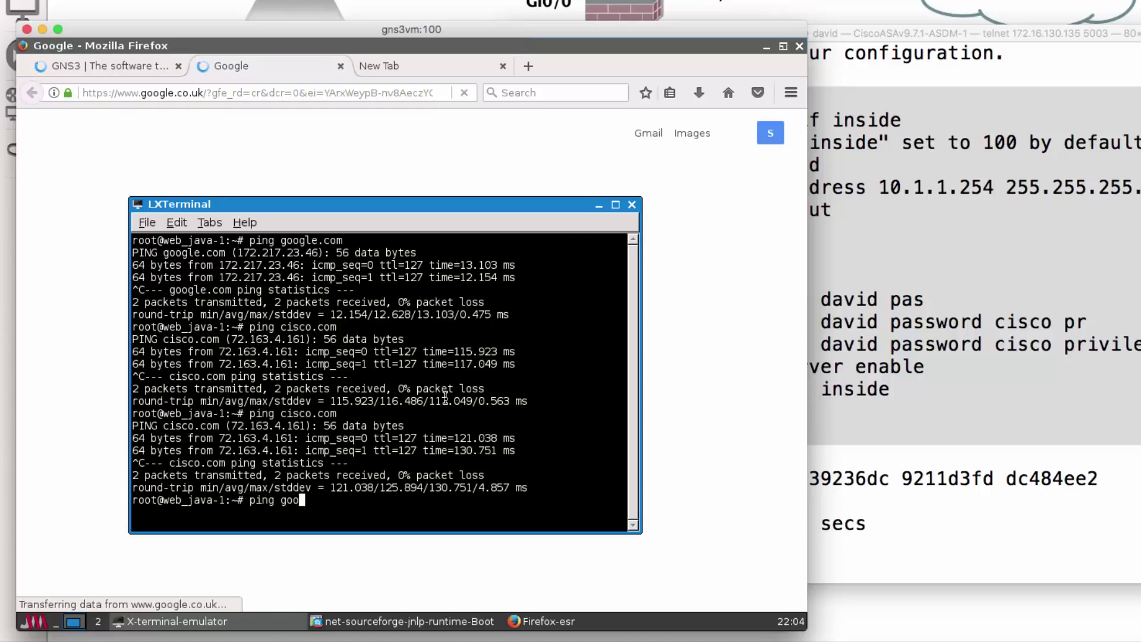
text(gle.com)
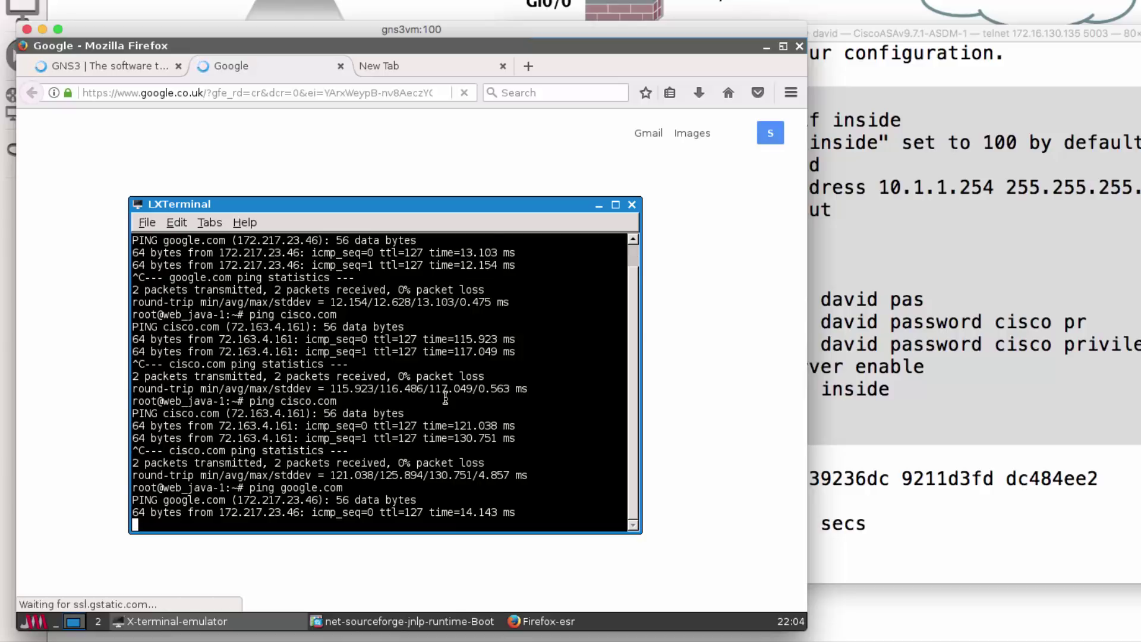
key(ctrl+c)
click(319, 141)
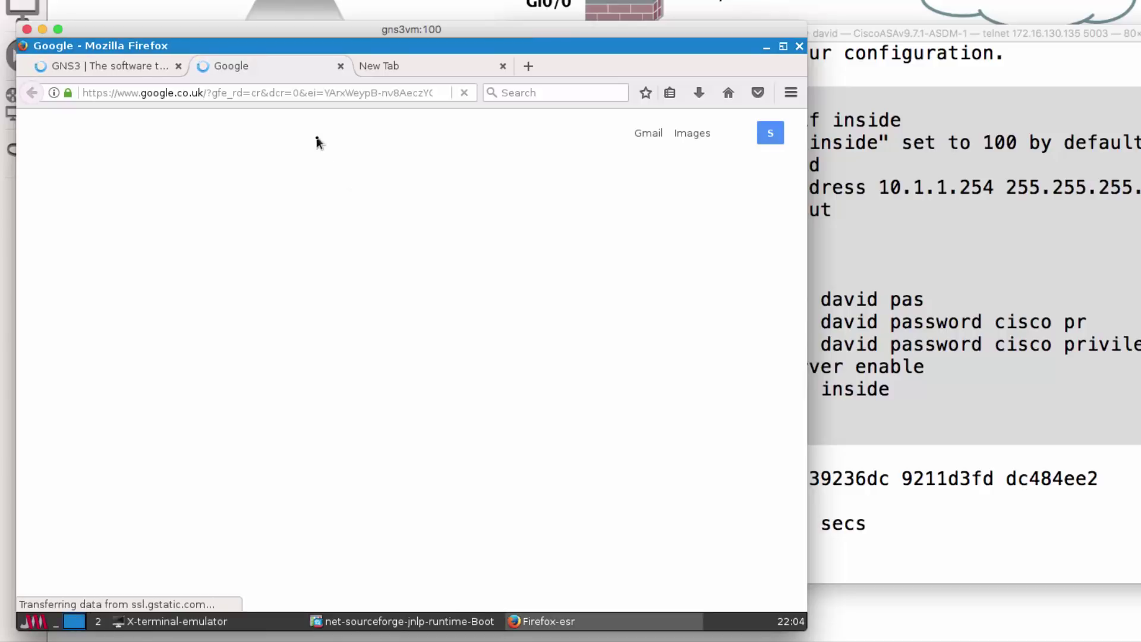
- Back on the Google tab, search for 'cisco asa' and scroll through the results
click(82, 63)
click(284, 70)
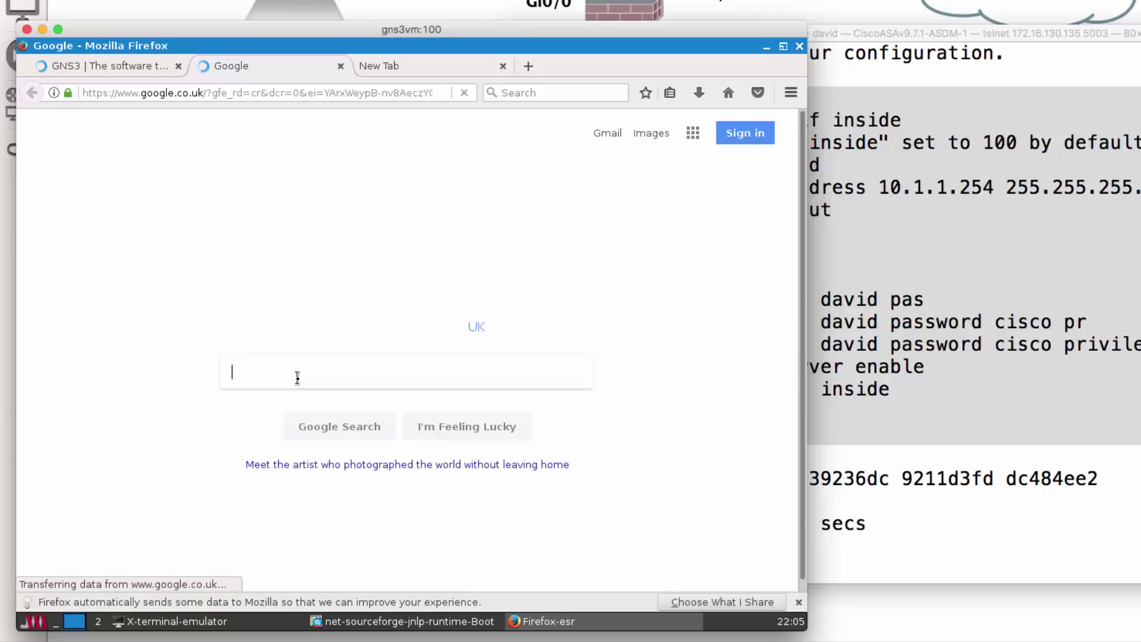
text(cisco asa)
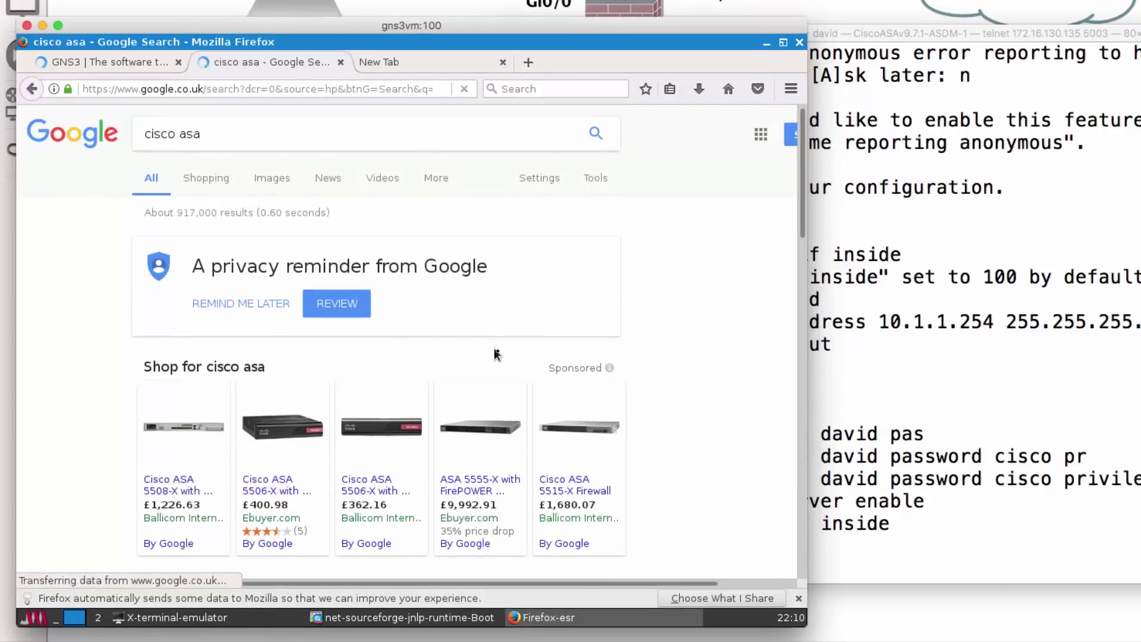
scroll(499, 355, down, 9)
scroll(498, 355, down, 13)
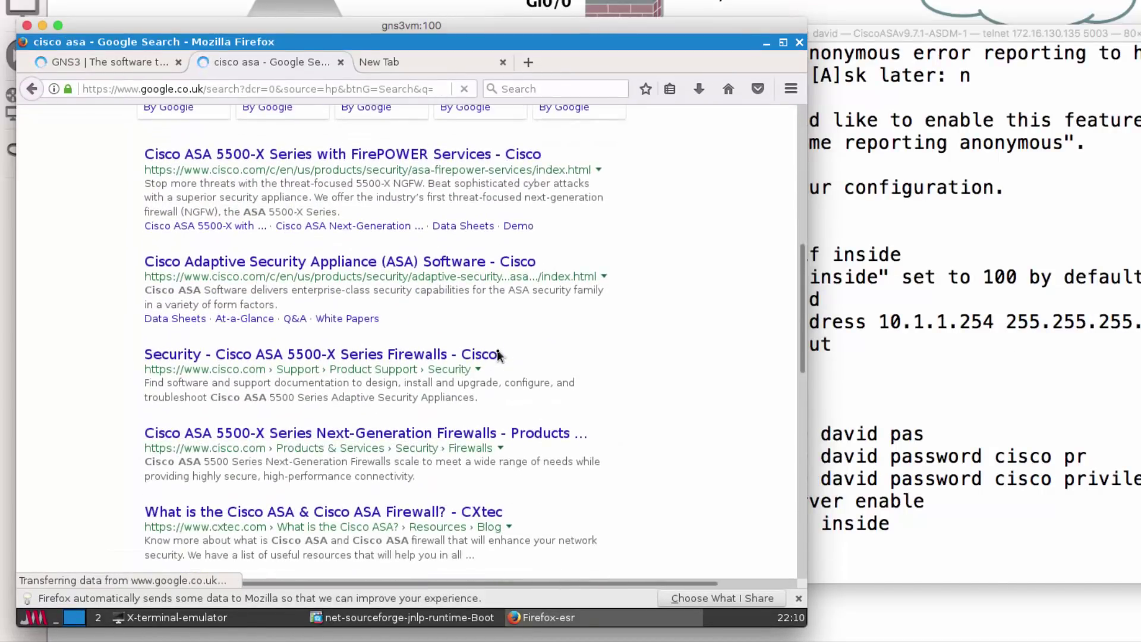
scroll(498, 350, down, 6)
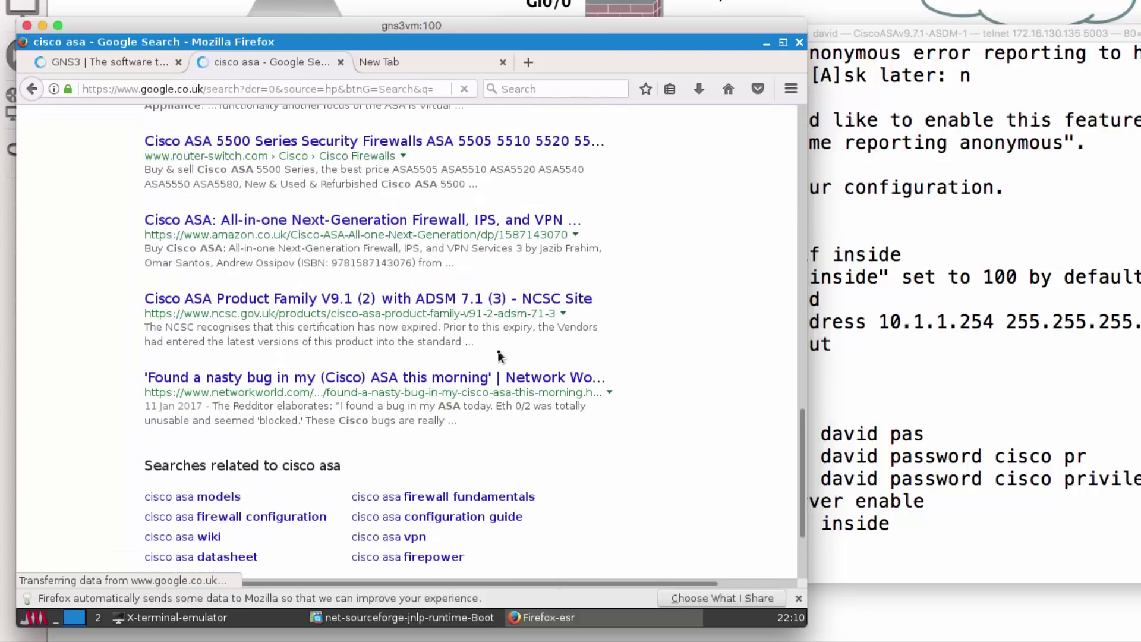
- Save the ASA running configuration to flash, then exit ASDM from the File menu
click(359, 619)
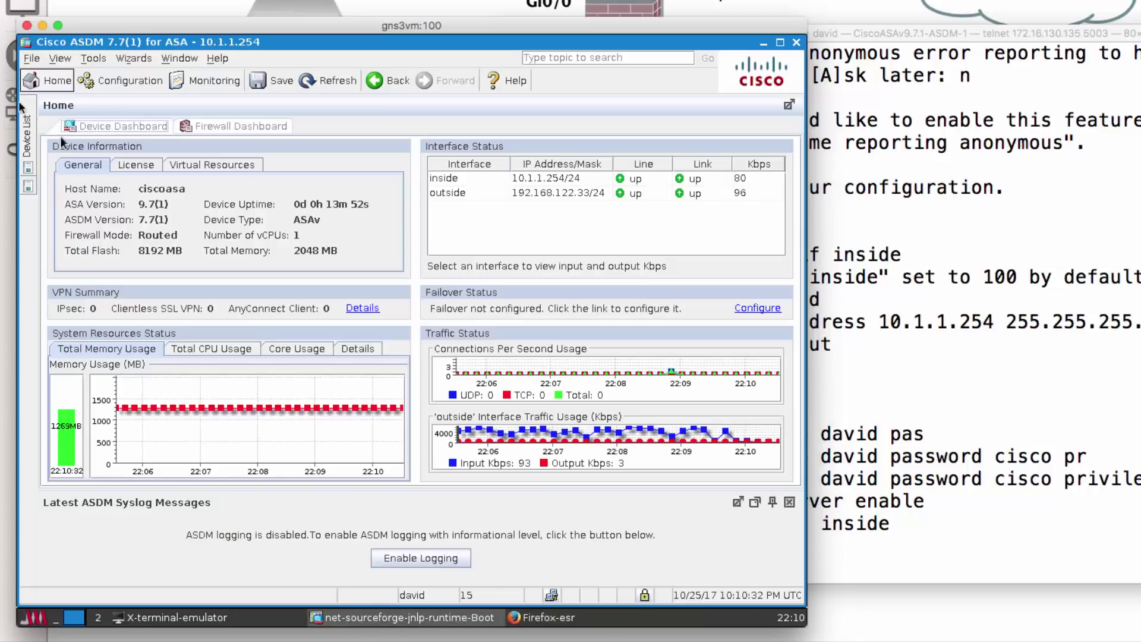
click(274, 79)
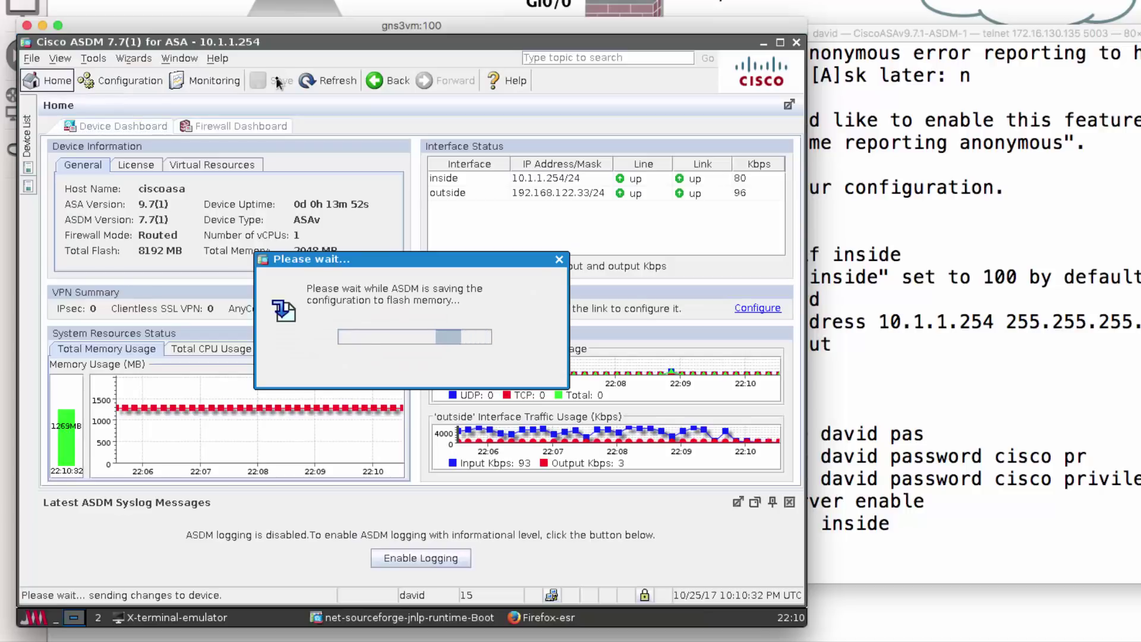
click(32, 59)
click(65, 254)
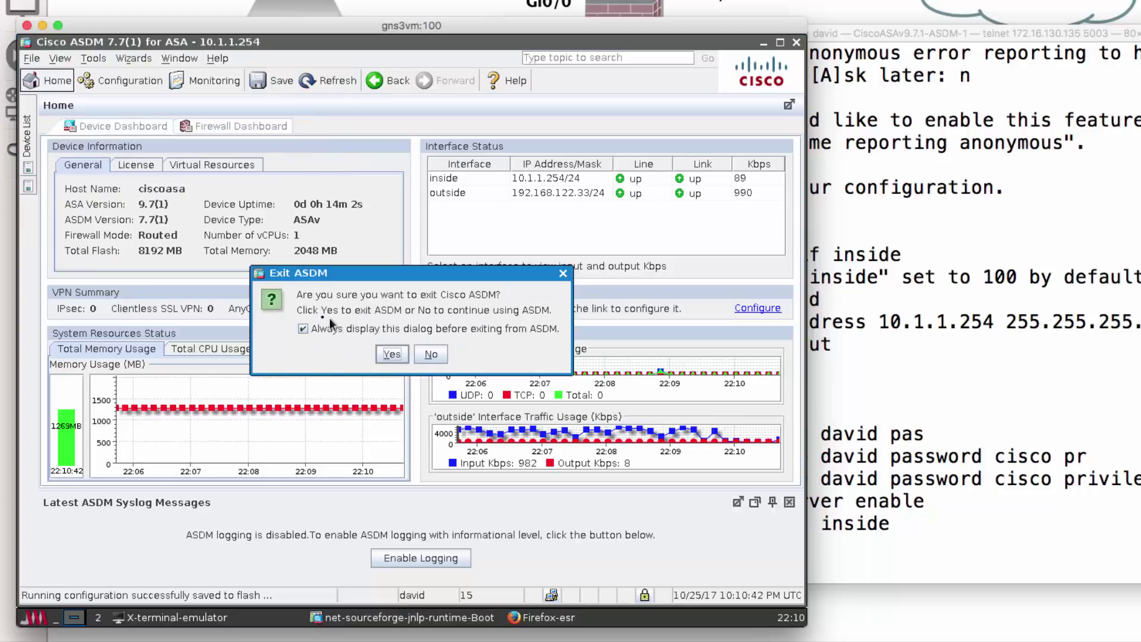
click(391, 354)
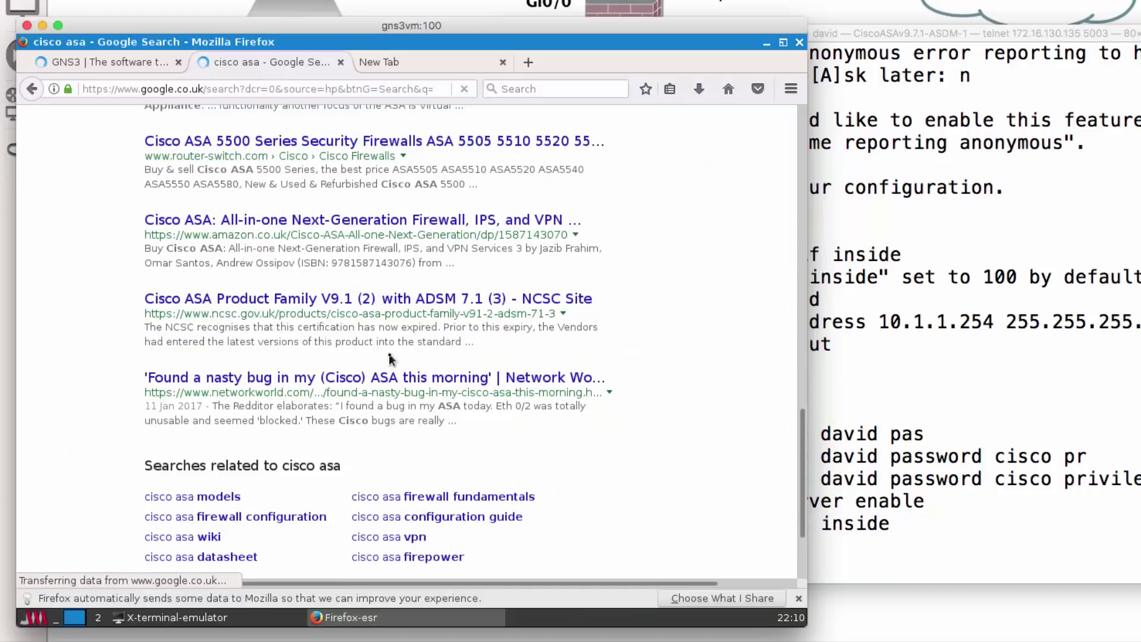